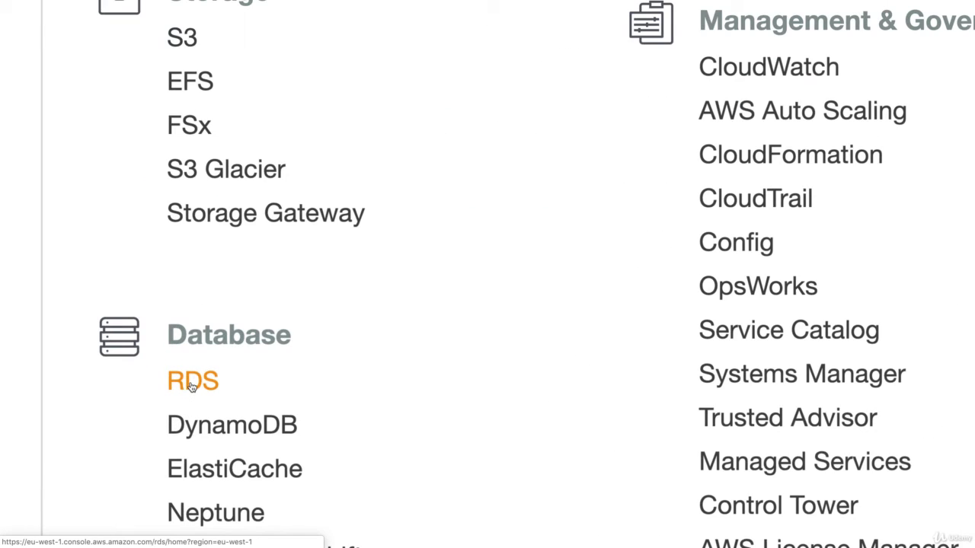
- Go to Amazon RDS and begin the Create database wizard
{"action": "left_click", "coordinate": [191, 387]}
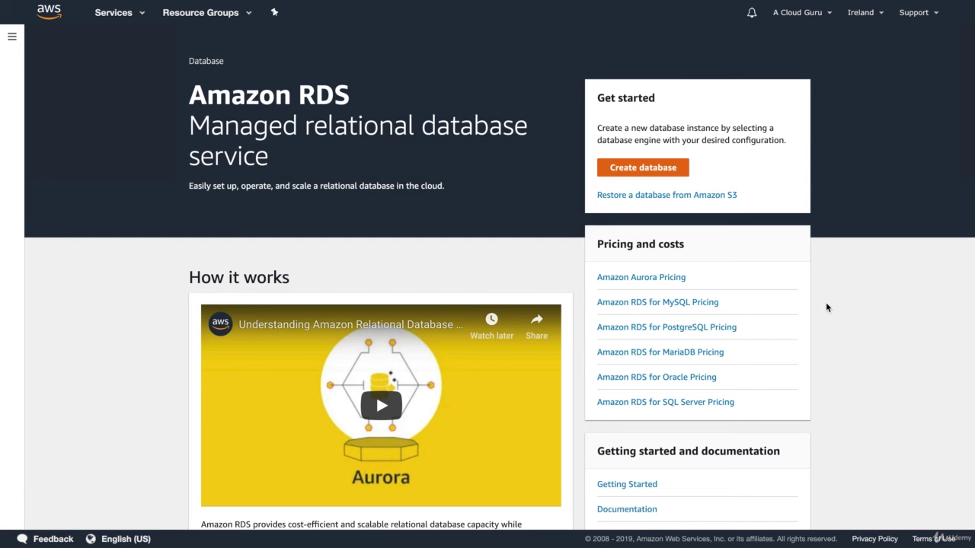
{"action": "left_click", "coordinate": [638, 169]}
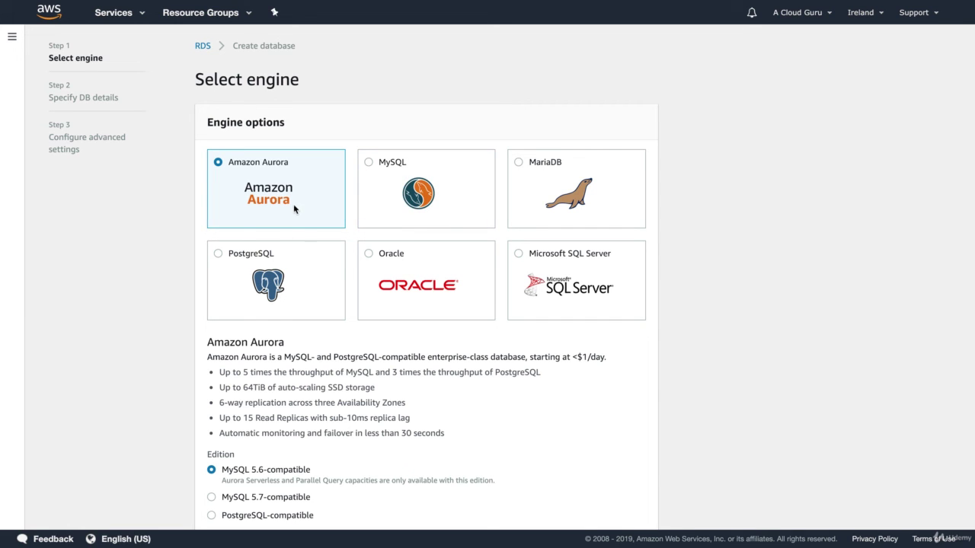
- Pick the MySQL engine with the Dev/Test - MySQL use case and reach Specify DB details
{"action": "left_click", "coordinate": [403, 201]}
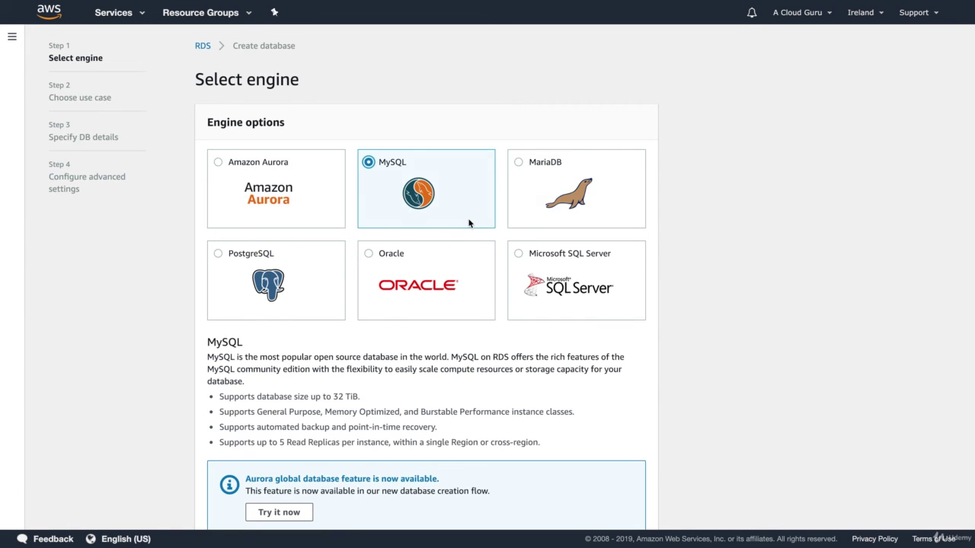
{"action": "scroll", "coordinate": [470, 221], "scroll_direction": "down", "scroll_amount": 2}
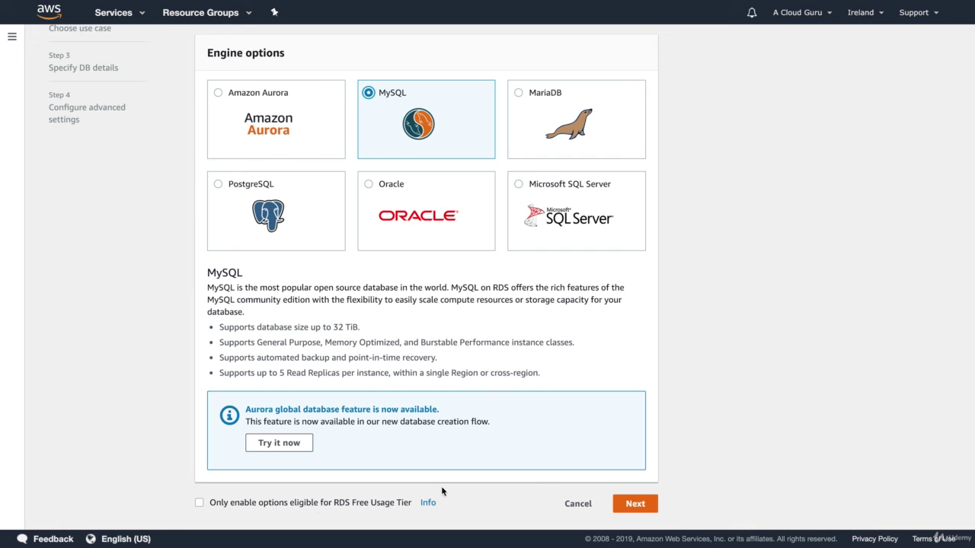
{"action": "left_click", "coordinate": [635, 504]}
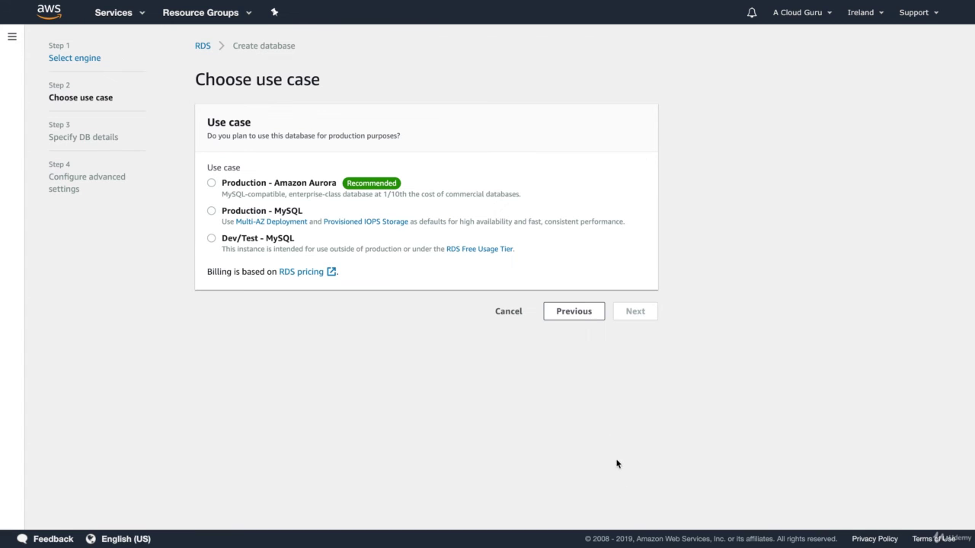
{"action": "left_click", "coordinate": [267, 242]}
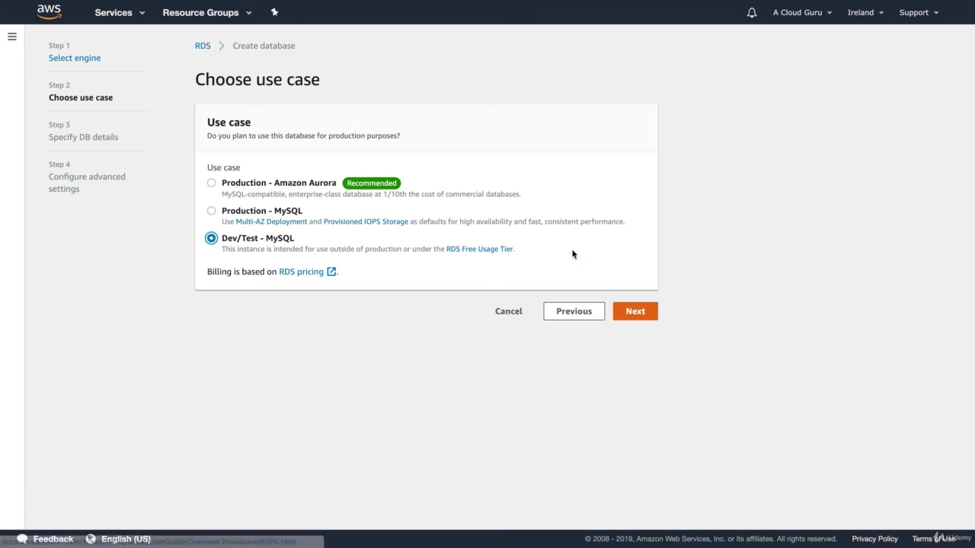
{"action": "left_click", "coordinate": [638, 311]}
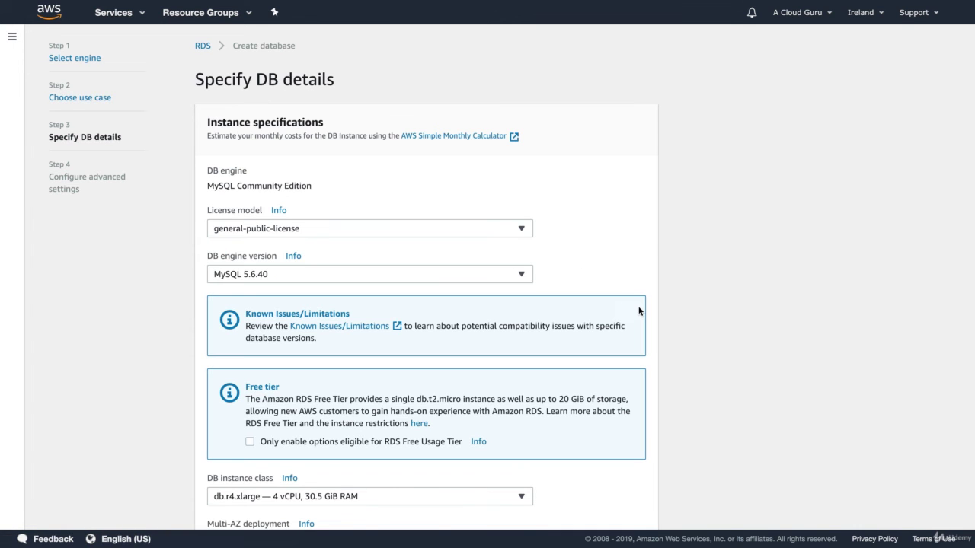
- Choose the db.t2.micro instance class, keeping 20 GiB General Purpose (SSD) storage without Multi-AZ
{"action": "scroll", "coordinate": [631, 259], "scroll_direction": "down", "scroll_amount": 2}
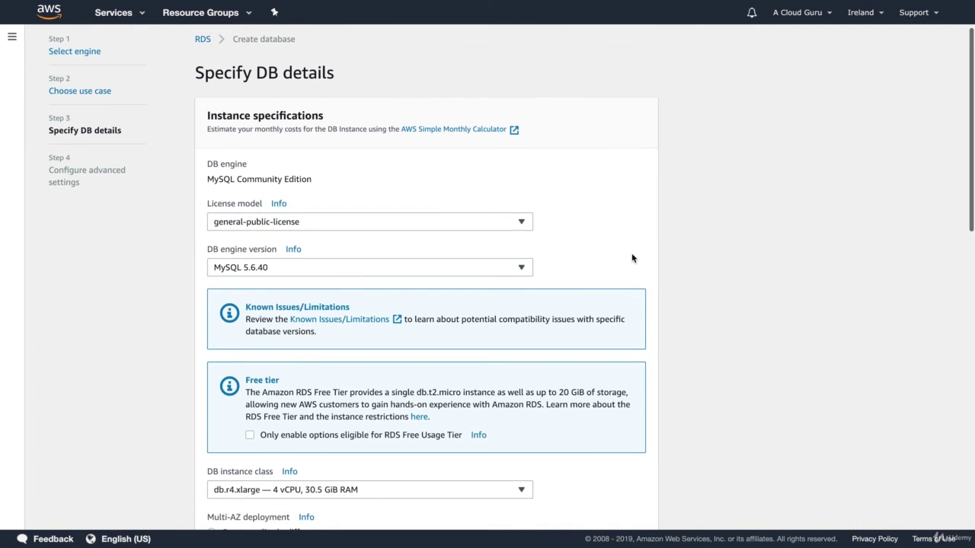
{"action": "scroll", "coordinate": [632, 258], "scroll_direction": "down", "scroll_amount": 5}
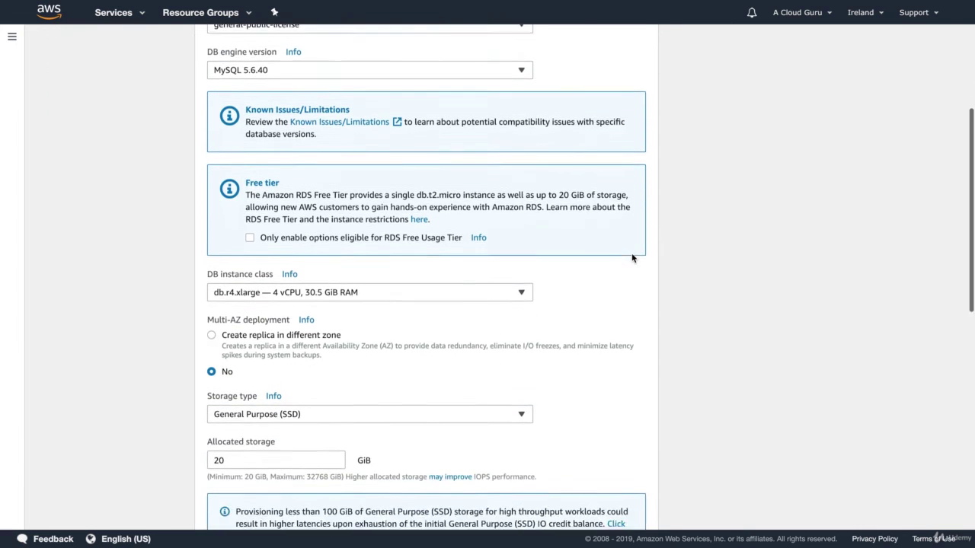
{"action": "left_click", "coordinate": [322, 255]}
{"action": "scroll", "coordinate": [317, 312], "scroll_direction": "up", "scroll_amount": 10}
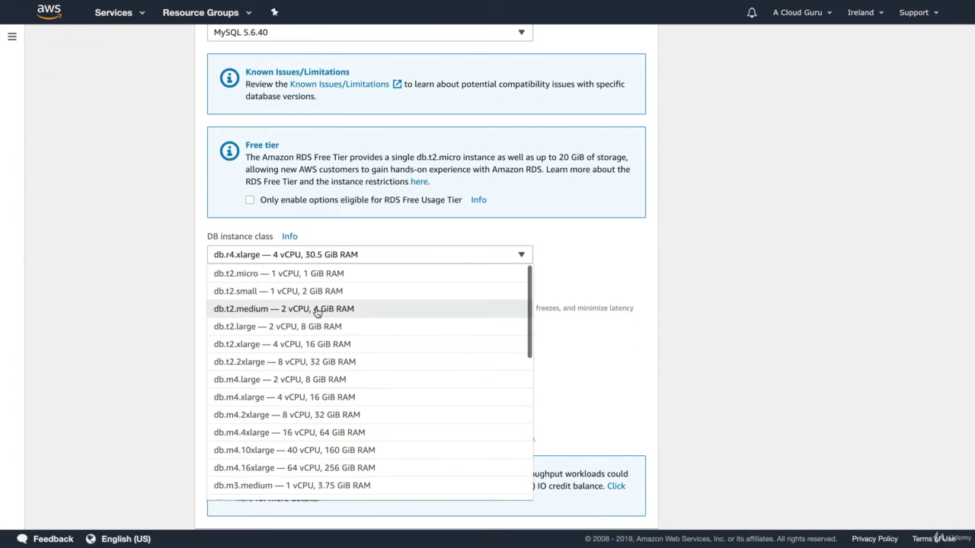
{"action": "scroll", "coordinate": [254, 425], "scroll_direction": "down", "scroll_amount": 1}
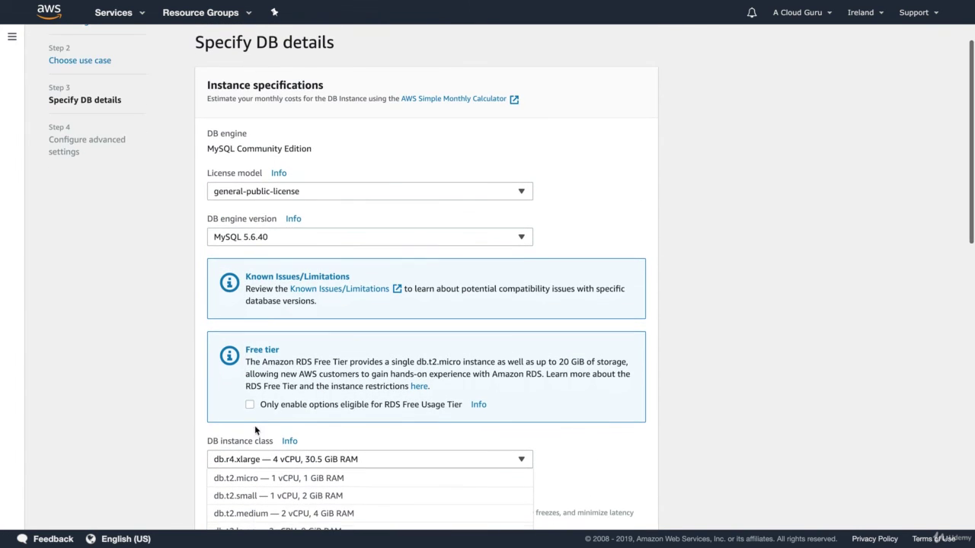
{"action": "scroll", "coordinate": [251, 430], "scroll_direction": "up", "scroll_amount": 1}
{"action": "scroll", "coordinate": [122, 449], "scroll_direction": "down", "scroll_amount": 7}
{"action": "scroll", "coordinate": [111, 432], "scroll_direction": "down", "scroll_amount": 2}
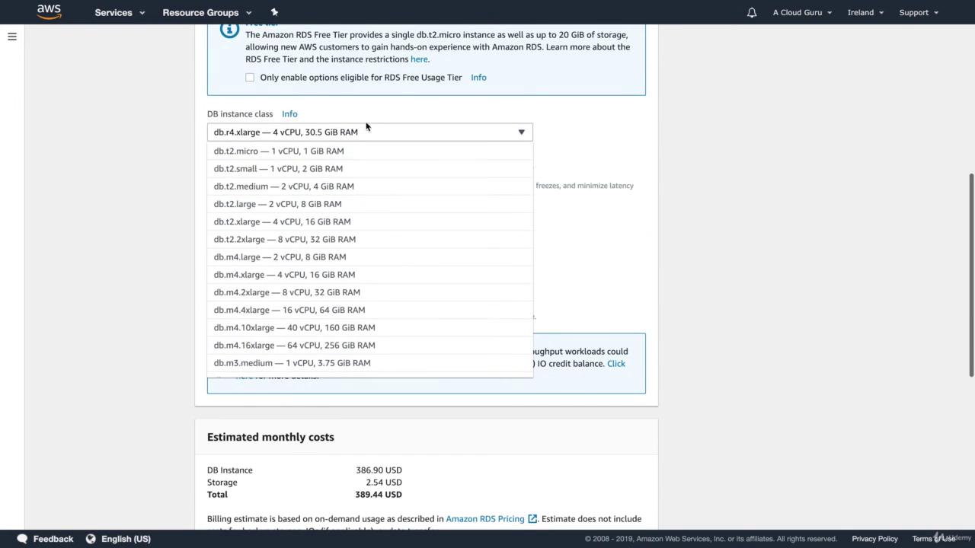
{"action": "left_click", "coordinate": [285, 156]}
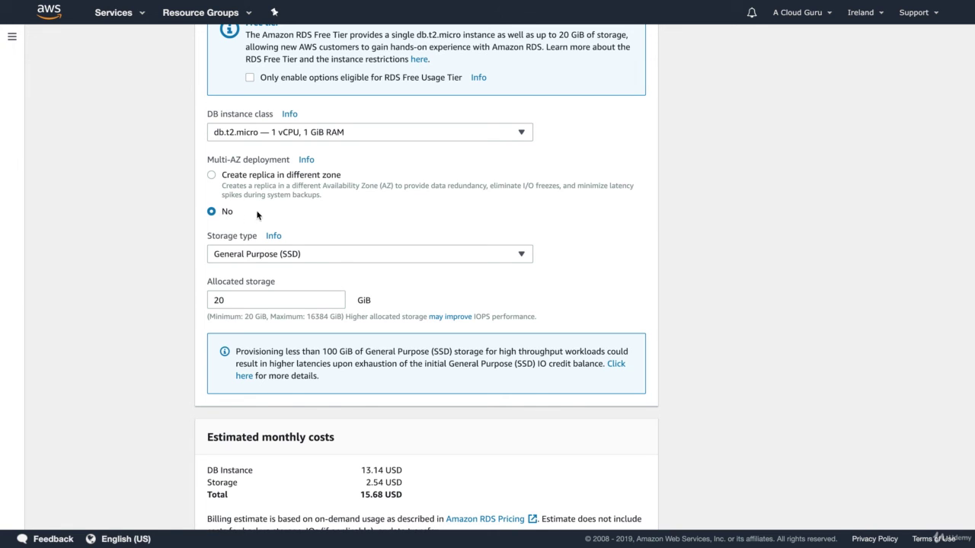
{"action": "scroll", "coordinate": [126, 303], "scroll_direction": "down", "scroll_amount": 3}
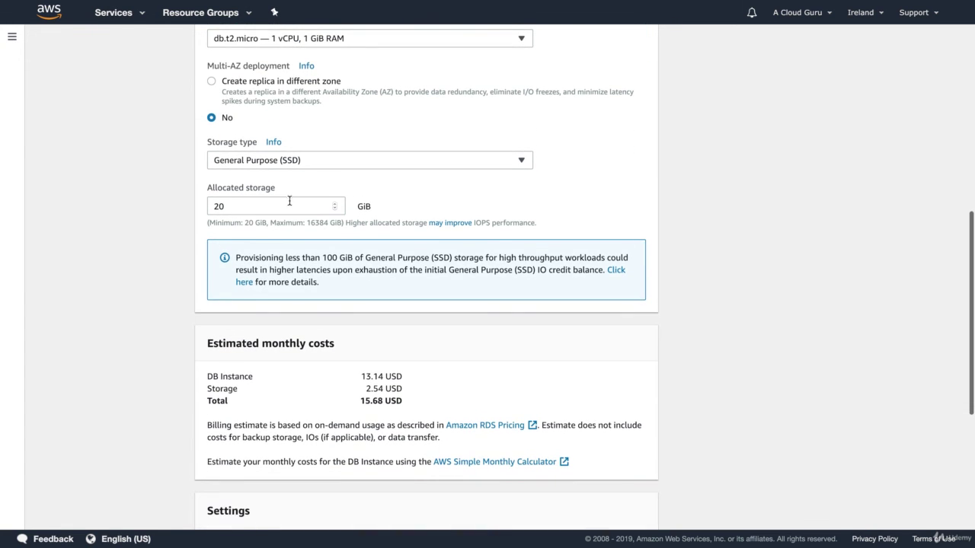
{"action": "scroll", "coordinate": [163, 252], "scroll_direction": "down", "scroll_amount": 5}
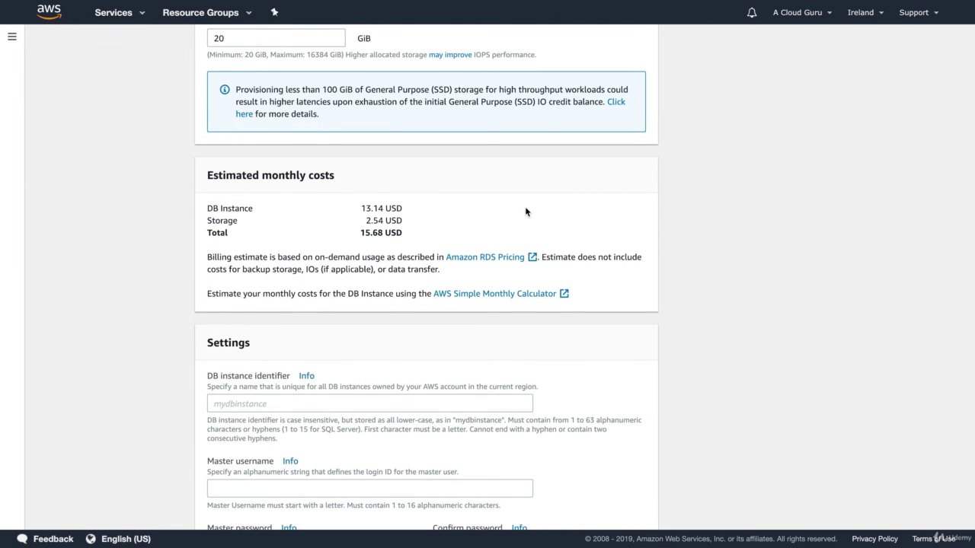
{"action": "scroll", "coordinate": [525, 212], "scroll_direction": "down", "scroll_amount": 1}
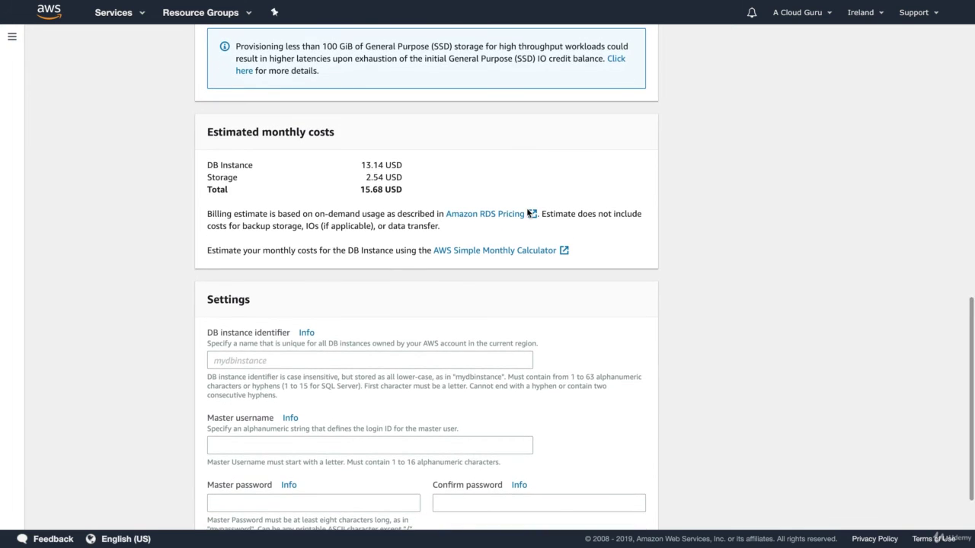
{"action": "scroll", "coordinate": [527, 211], "scroll_direction": "down", "scroll_amount": 2}
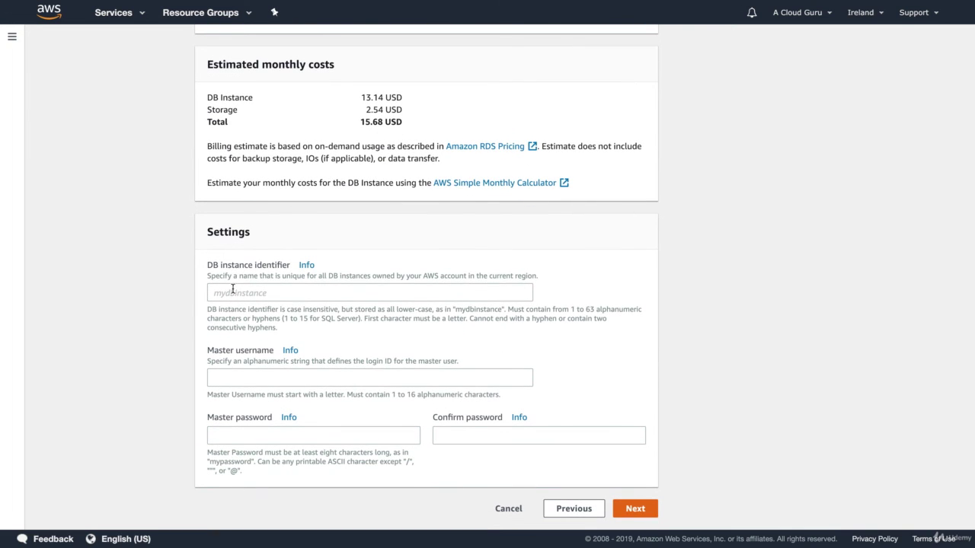
- Enter acloudguru as the DB instance identifier, fill in the master username and password, and continue
{"action": "left_click", "coordinate": [232, 290]}
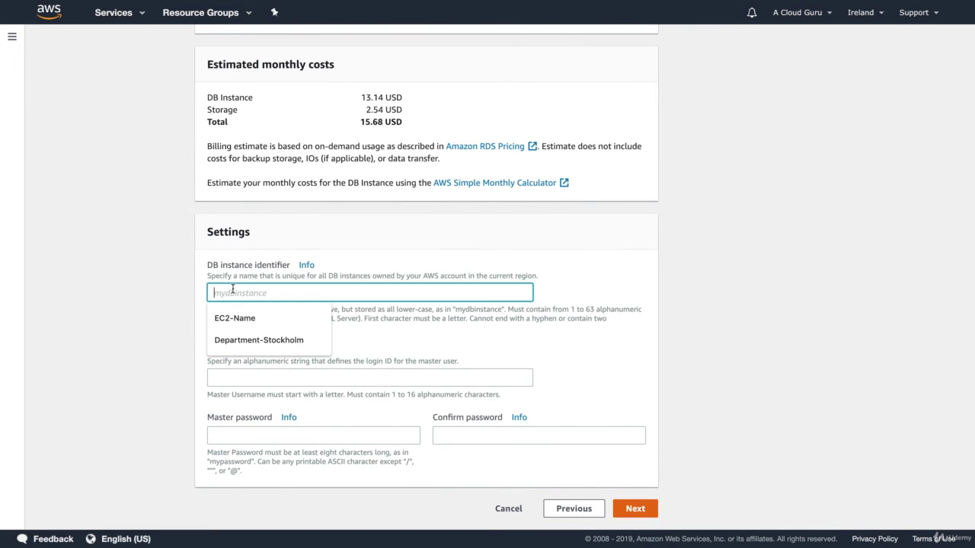
{"action": "type", "text": "acloudguru"}
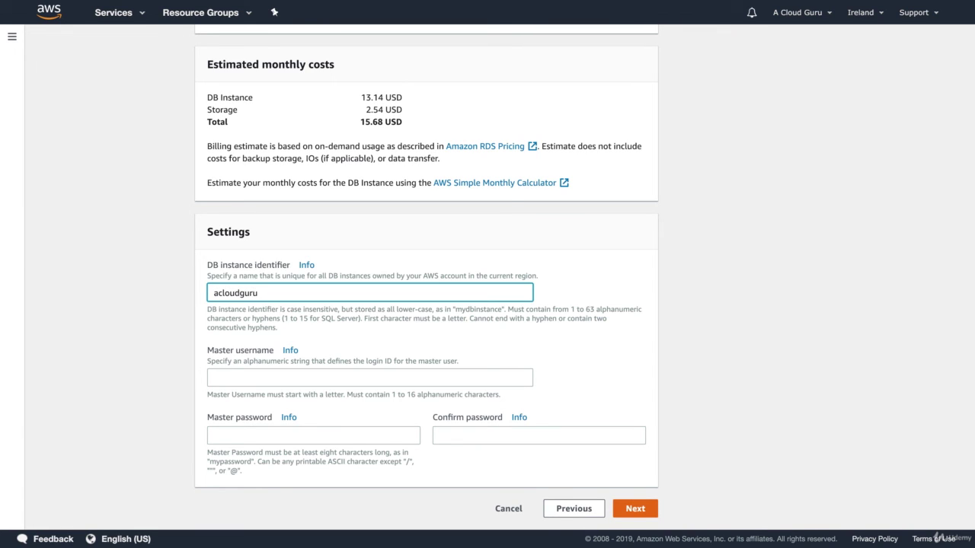
{"action": "key", "text": "super+a"}
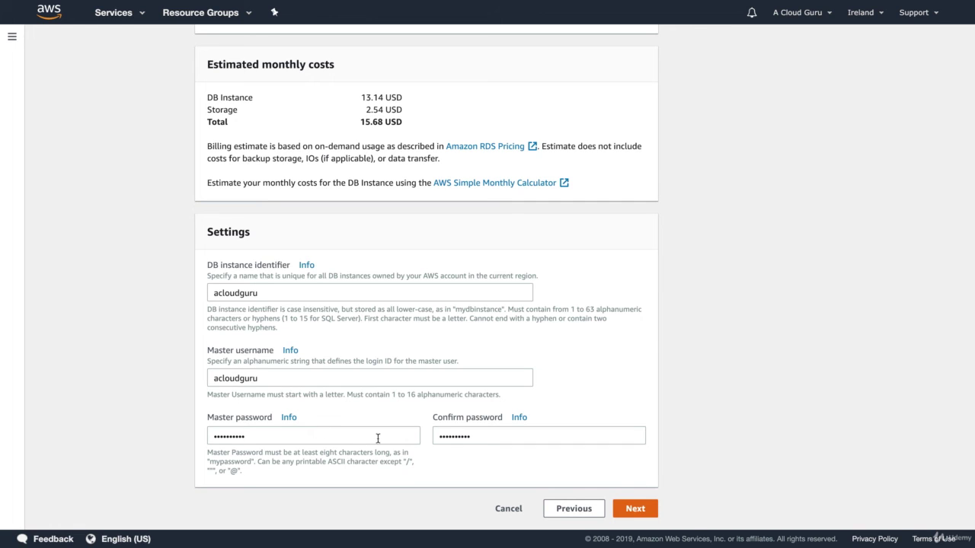
{"action": "left_click", "coordinate": [634, 508]}
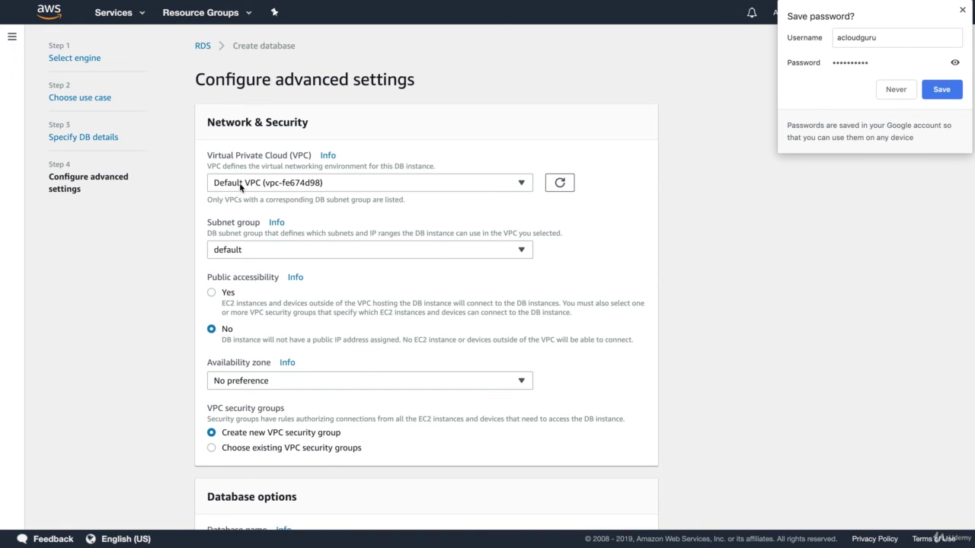
- Keep the default subnet group and No preference for availability zone
{"action": "left_click", "coordinate": [259, 251]}
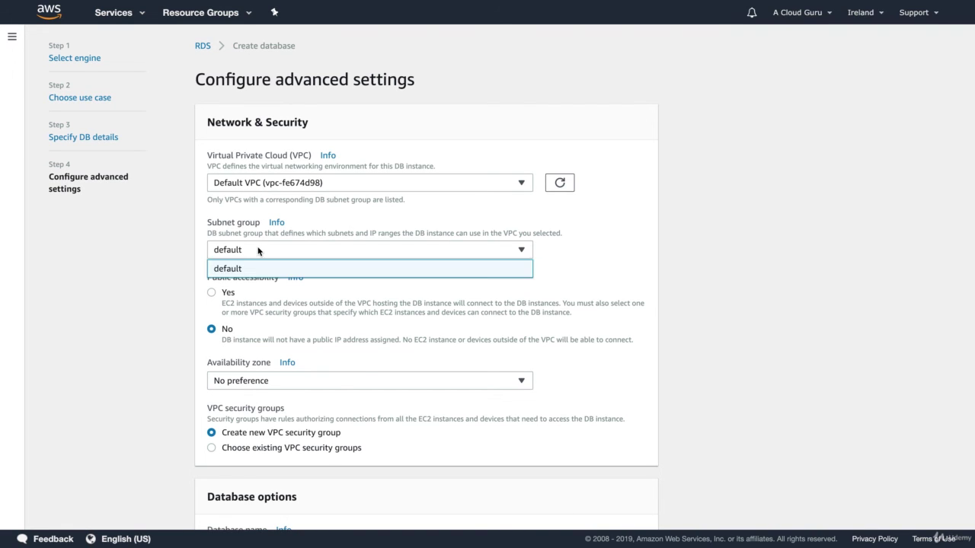
{"action": "left_click", "coordinate": [258, 251]}
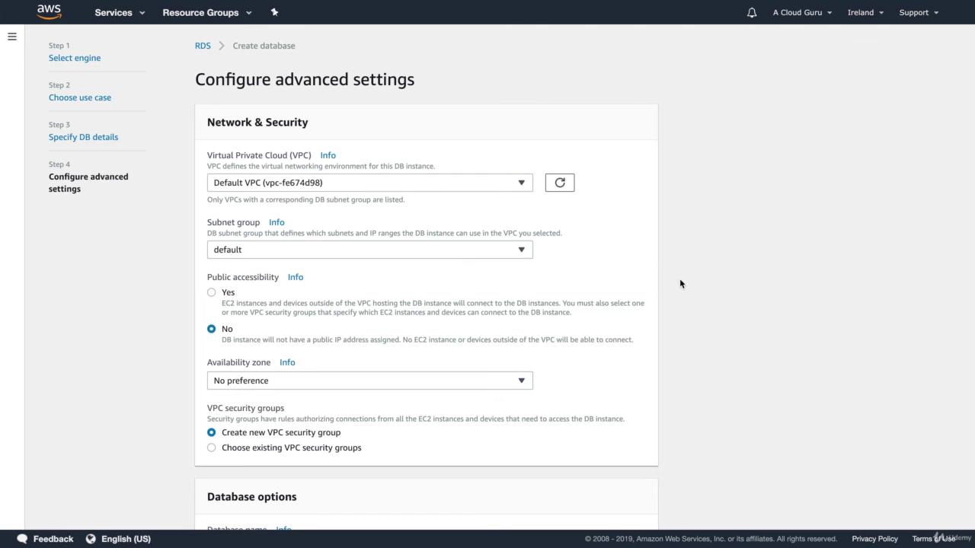
{"action": "scroll", "coordinate": [679, 283], "scroll_direction": "down", "scroll_amount": 4}
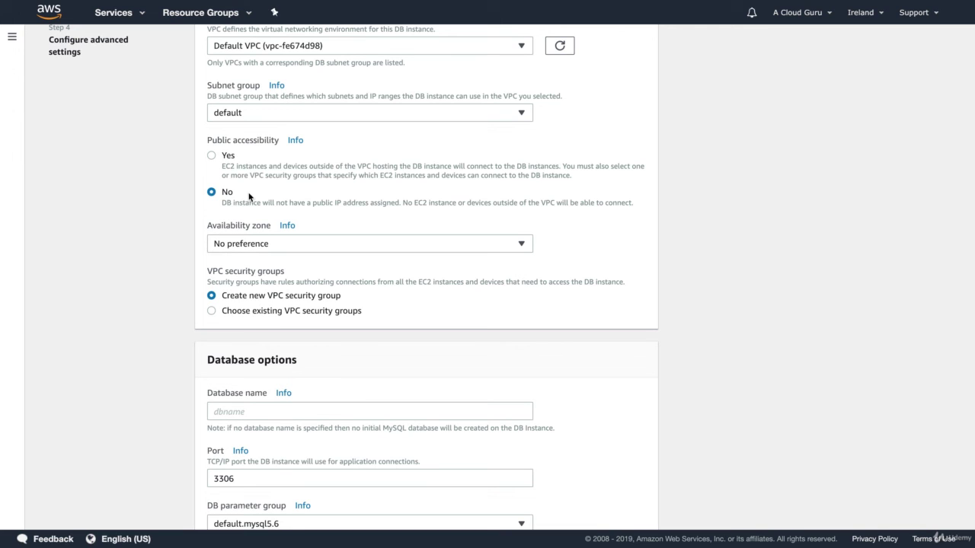
{"action": "left_click", "coordinate": [240, 245]}
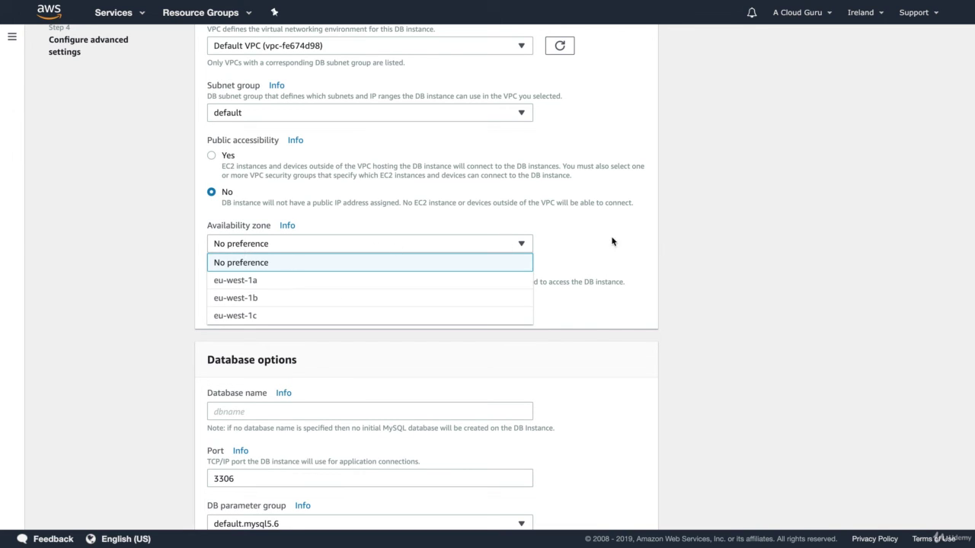
{"action": "left_click", "coordinate": [697, 239]}
- Enter acloudguru as the initial database name under Database options
{"action": "scroll", "coordinate": [696, 239], "scroll_direction": "down", "scroll_amount": 1}
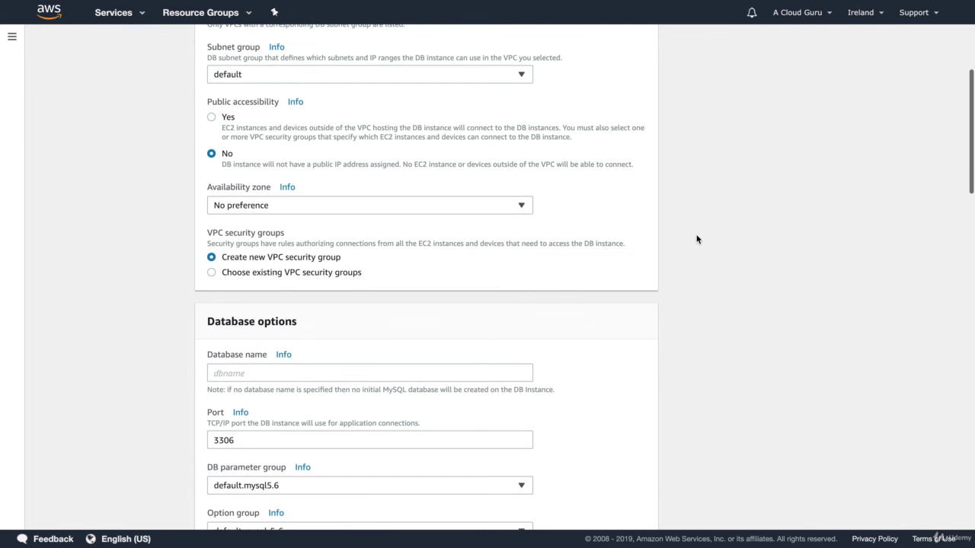
{"action": "scroll", "coordinate": [696, 239], "scroll_direction": "down", "scroll_amount": 1}
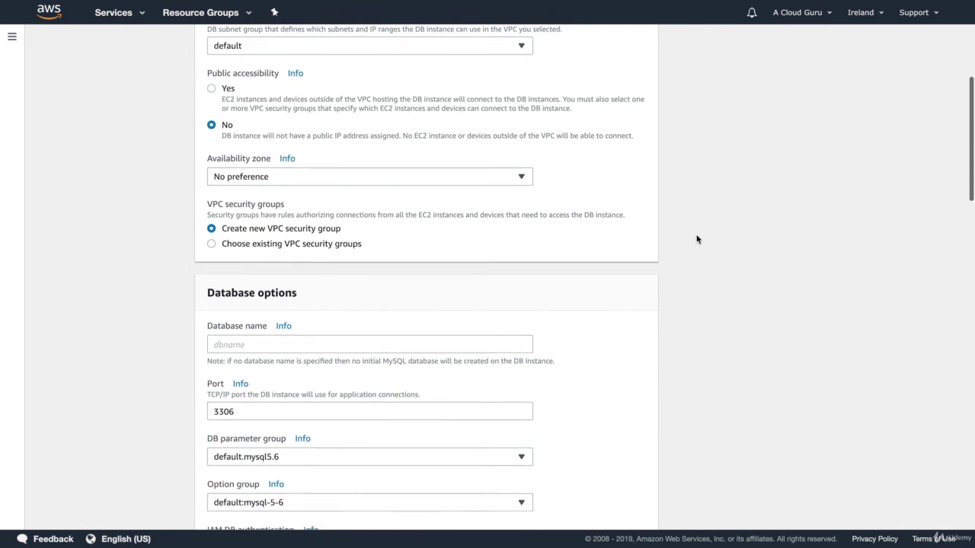
{"action": "scroll", "coordinate": [696, 240], "scroll_direction": "down", "scroll_amount": 2}
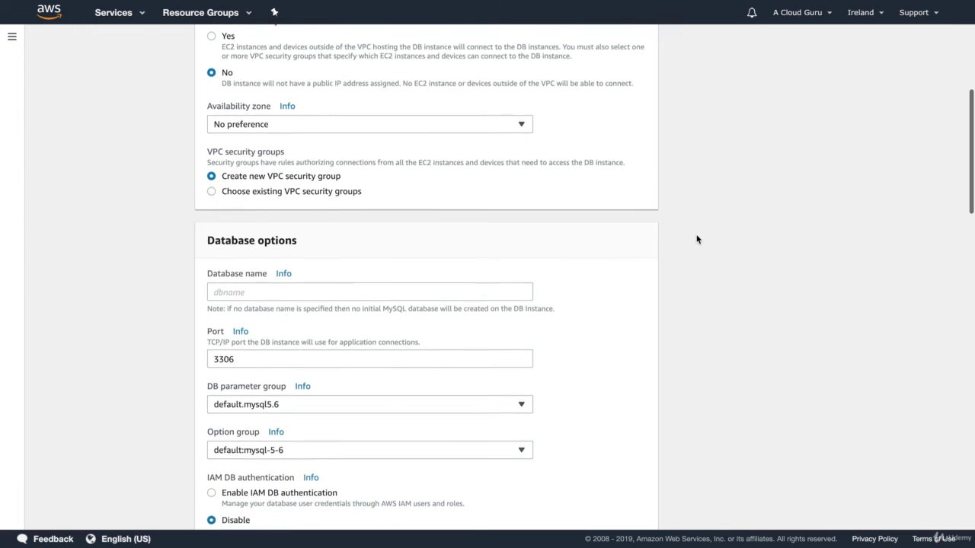
{"action": "left_click", "coordinate": [233, 217]}
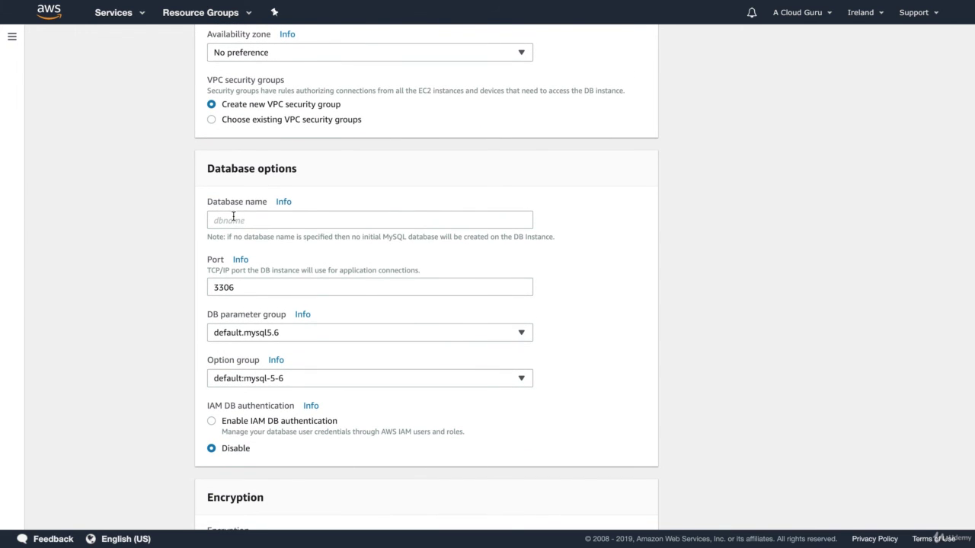
{"action": "type", "text": "acloudguru"}
{"action": "scroll", "coordinate": [270, 220], "scroll_direction": "down", "scroll_amount": 3}
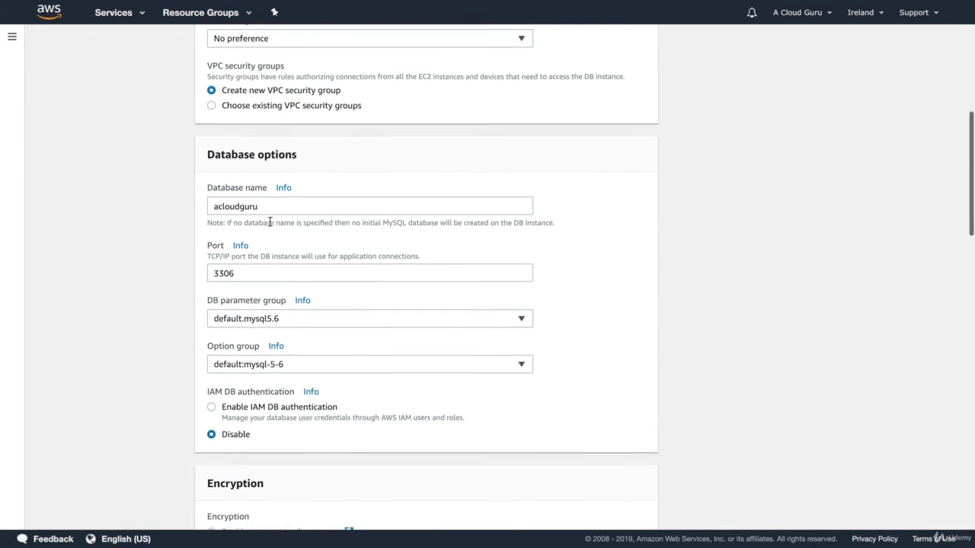
{"action": "scroll", "coordinate": [269, 221], "scroll_direction": "down", "scroll_amount": 5}
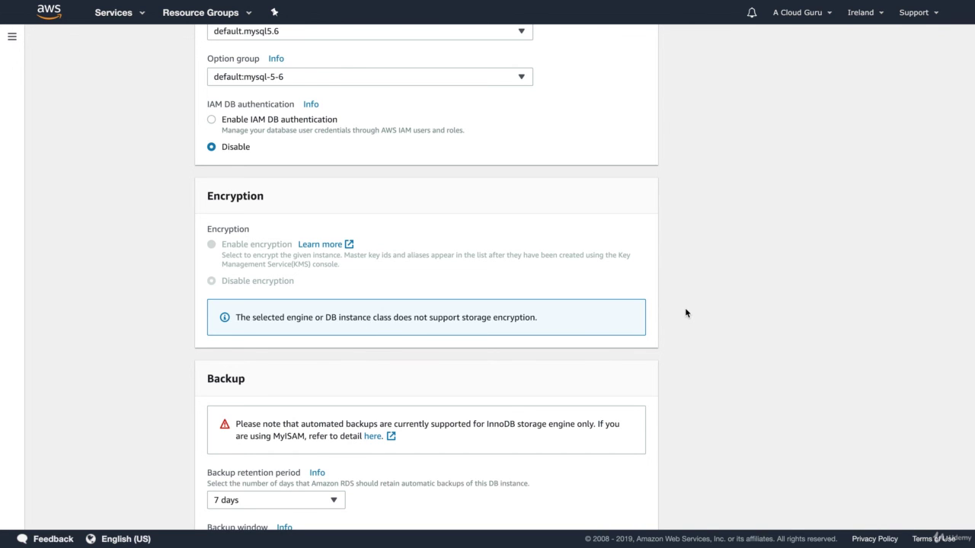
- Set the backup retention period to 0 days
{"action": "scroll", "coordinate": [686, 313], "scroll_direction": "down", "scroll_amount": 5}
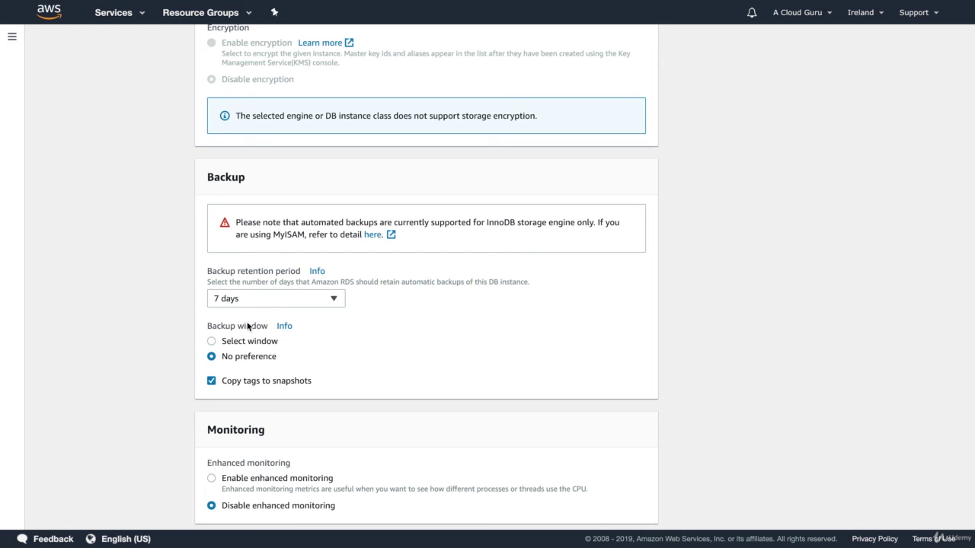
{"action": "left_click", "coordinate": [263, 298]}
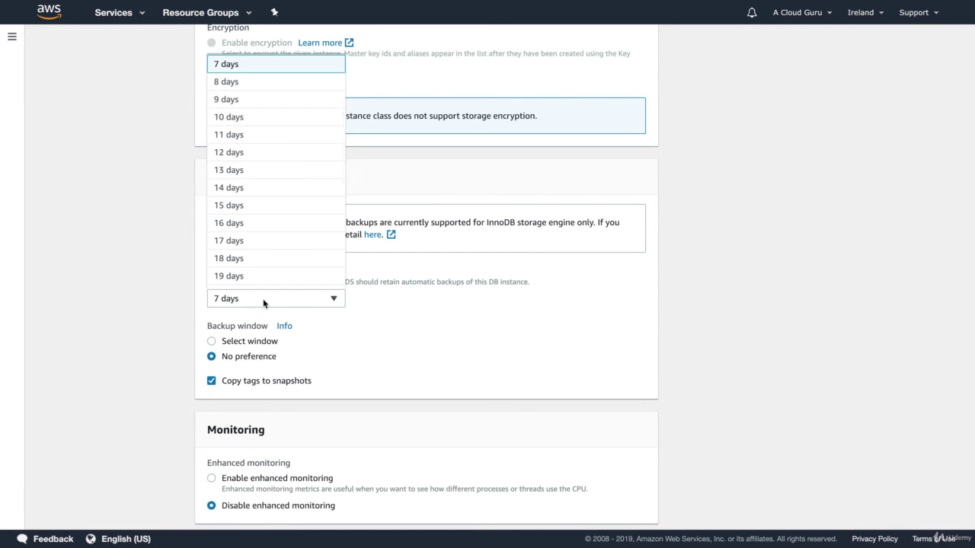
{"action": "left_click", "coordinate": [437, 343]}
{"action": "left_click", "coordinate": [272, 298]}
{"action": "scroll", "coordinate": [270, 320], "scroll_direction": "up", "scroll_amount": 8}
{"action": "scroll", "coordinate": [257, 457], "scroll_direction": "up", "scroll_amount": 5}
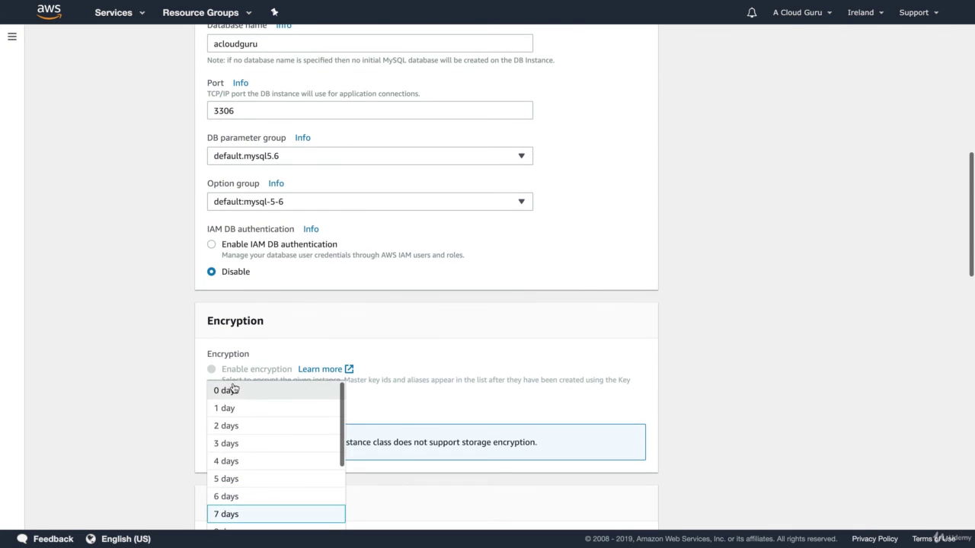
{"action": "left_click", "coordinate": [232, 390]}
- Submit the configured MySQL database with Create database
{"action": "scroll", "coordinate": [779, 293], "scroll_direction": "down", "scroll_amount": 10}
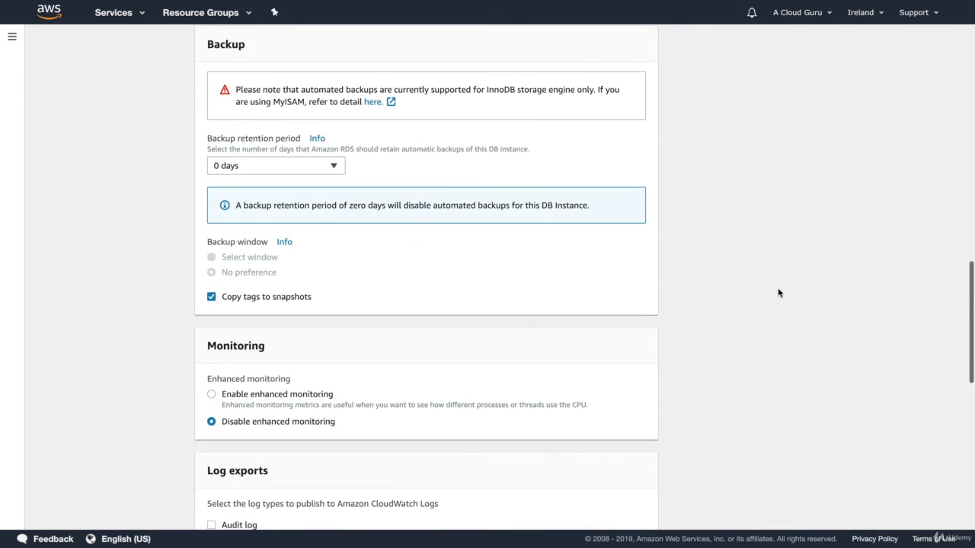
{"action": "scroll", "coordinate": [378, 303], "scroll_direction": "down", "scroll_amount": 3}
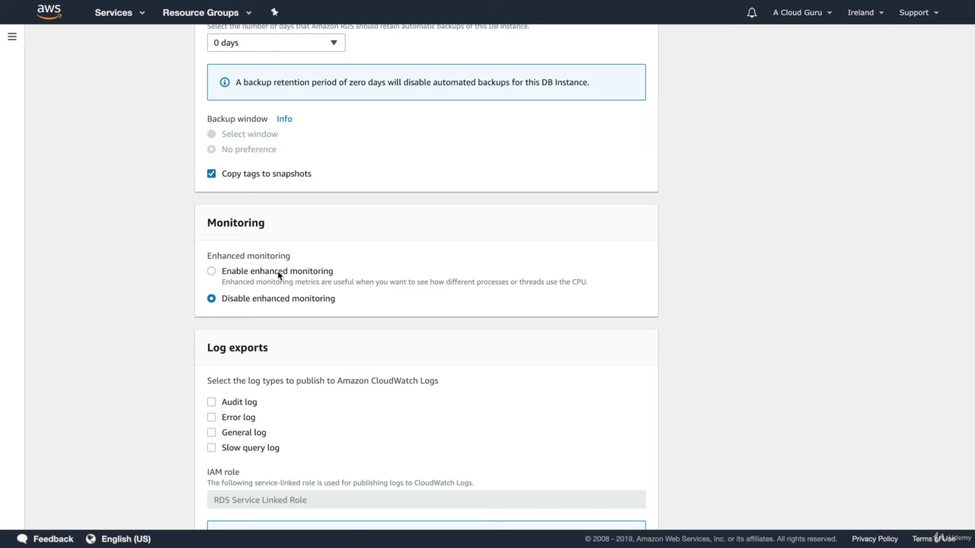
{"action": "scroll", "coordinate": [460, 281], "scroll_direction": "down", "scroll_amount": 3}
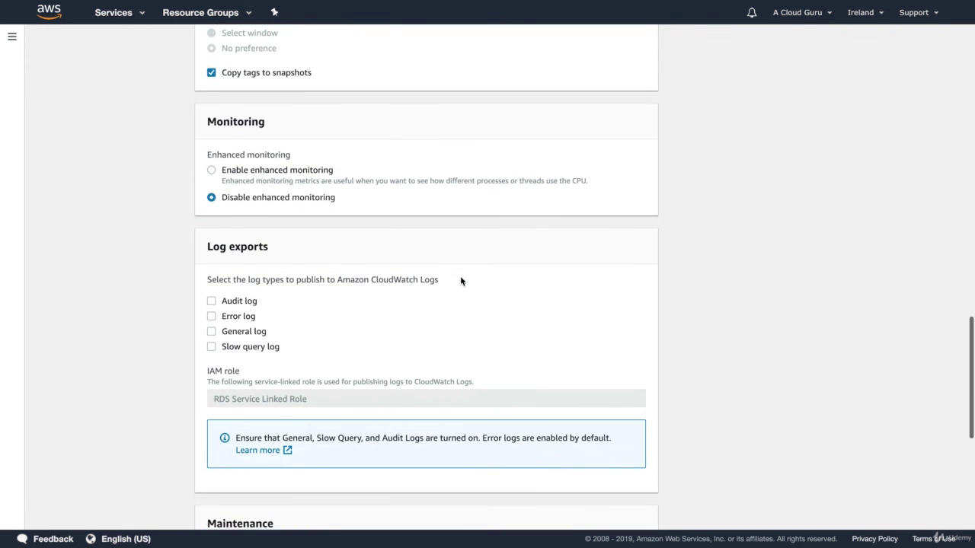
{"action": "scroll", "coordinate": [460, 281], "scroll_direction": "down", "scroll_amount": 5}
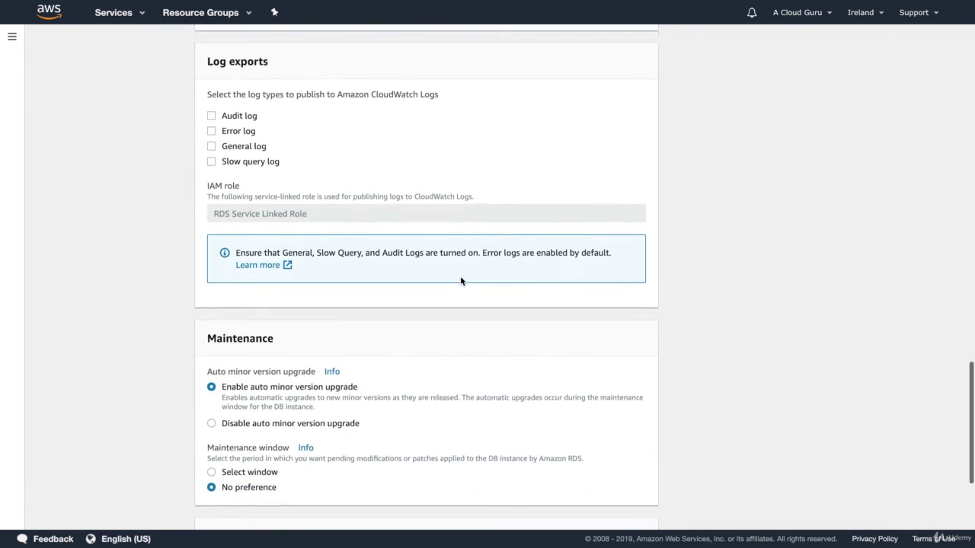
{"action": "scroll", "coordinate": [461, 281], "scroll_direction": "down", "scroll_amount": 5}
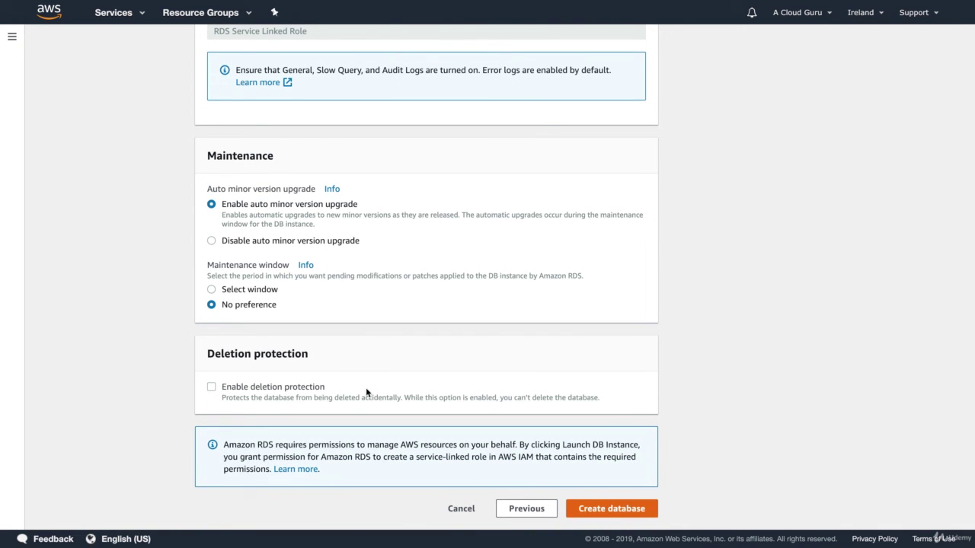
{"action": "left_click", "coordinate": [622, 512]}
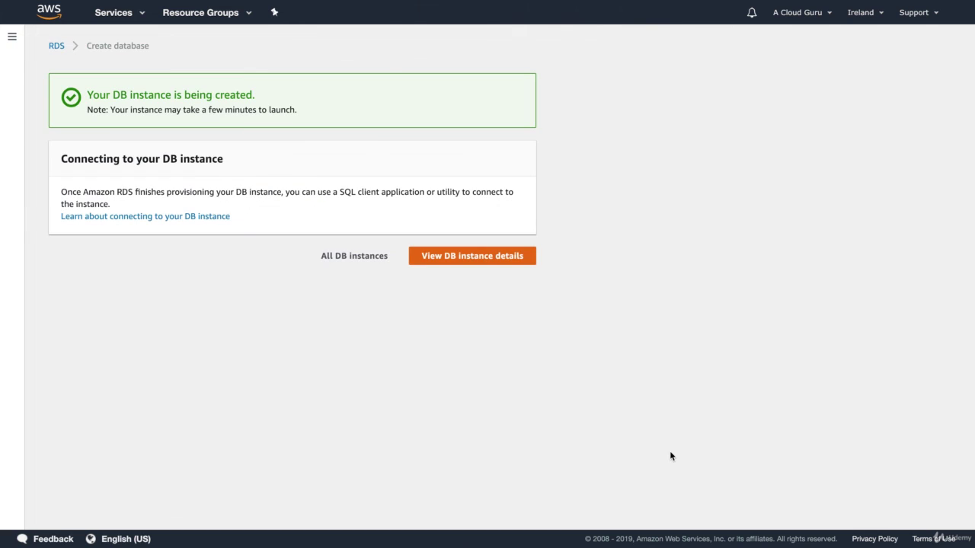
- Check the acloudguru instance details showing status creating, then return to the RDS dashboard
{"action": "left_click", "coordinate": [486, 254]}
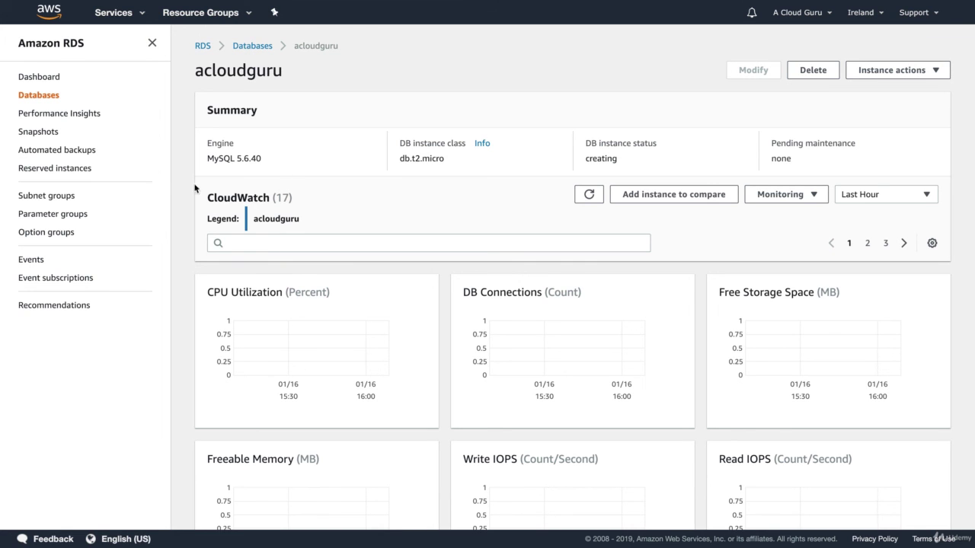
{"action": "left_click", "coordinate": [39, 78]}
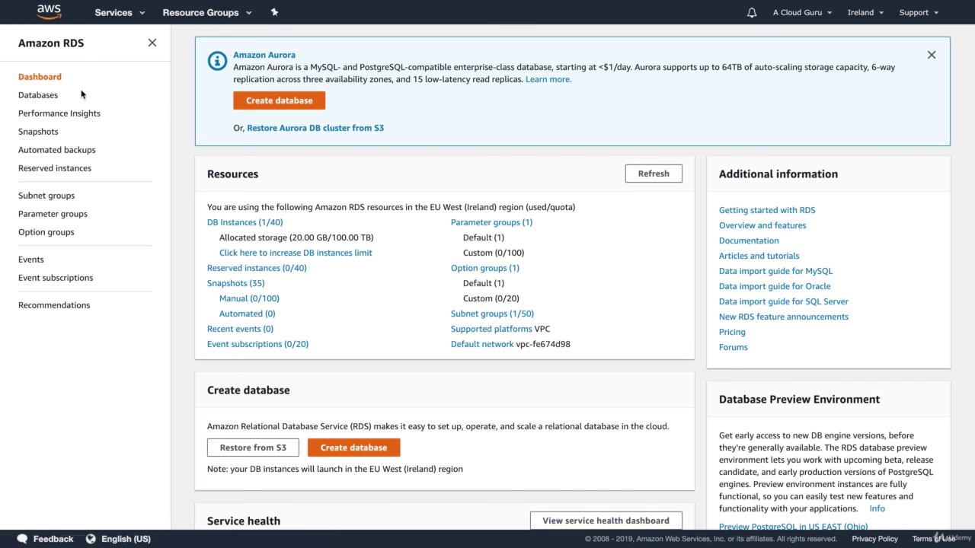
{"action": "left_click", "coordinate": [139, 14]}
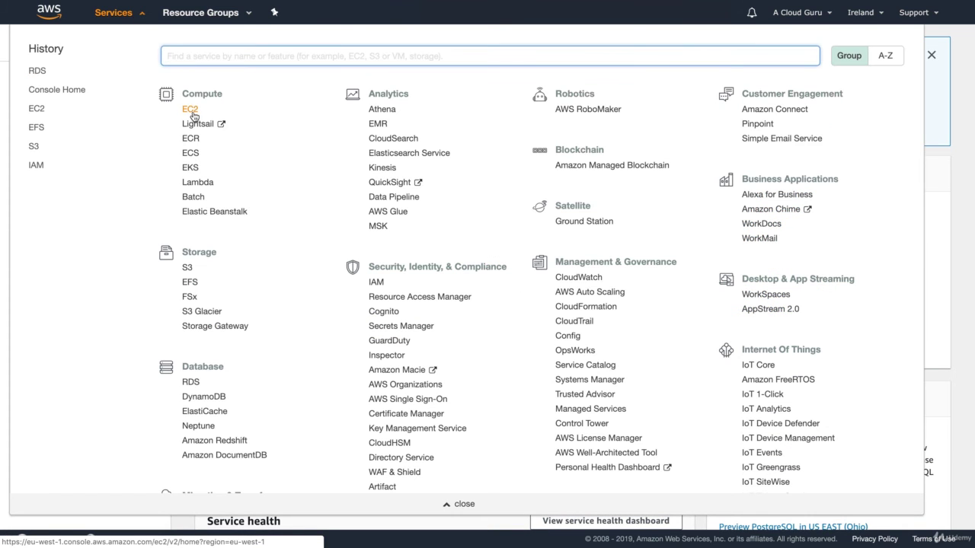
- From the EC2 dashboard, launch a new instance using the Amazon Linux 2 AMI
{"action": "left_click", "coordinate": [192, 113]}
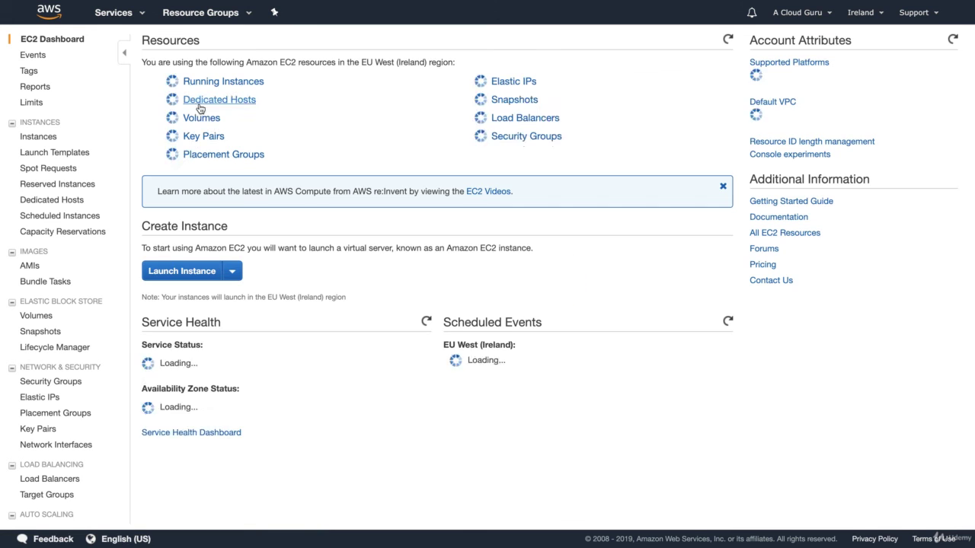
{"action": "left_click", "coordinate": [177, 260]}
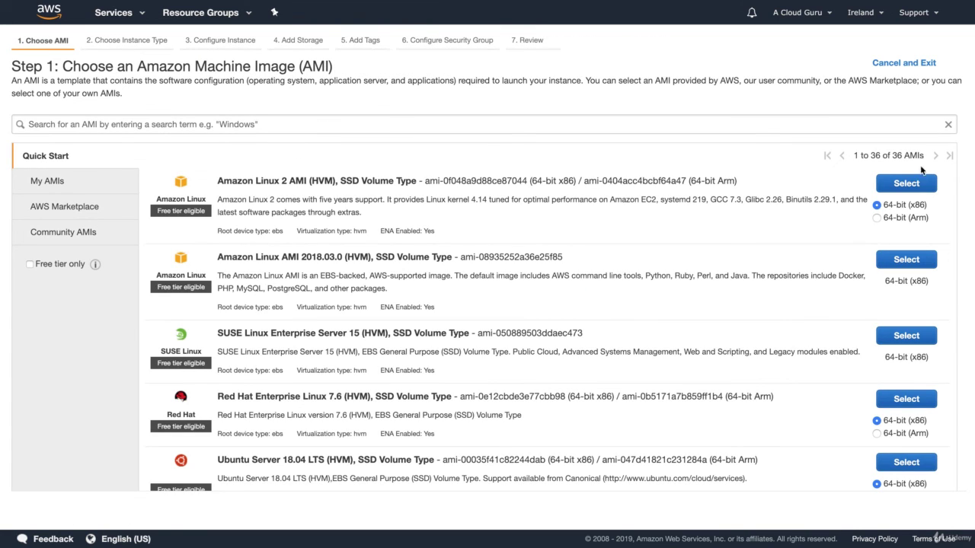
{"action": "left_click", "coordinate": [909, 181]}
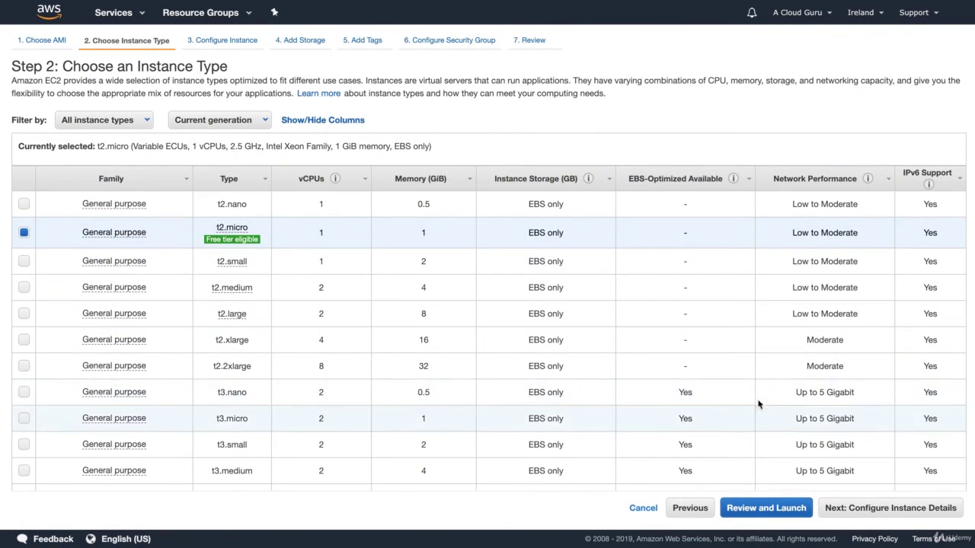
- Keep t2.micro, reach Configure Instance Details, and copy the wordpress.sh script from the editor
{"action": "left_click", "coordinate": [903, 505]}
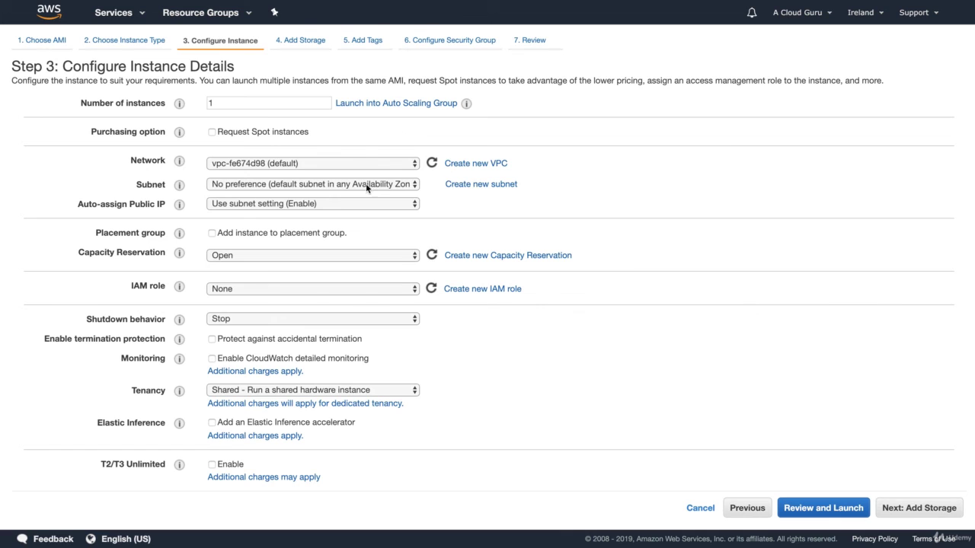
{"action": "scroll", "coordinate": [240, 214], "scroll_direction": "down", "scroll_amount": 1}
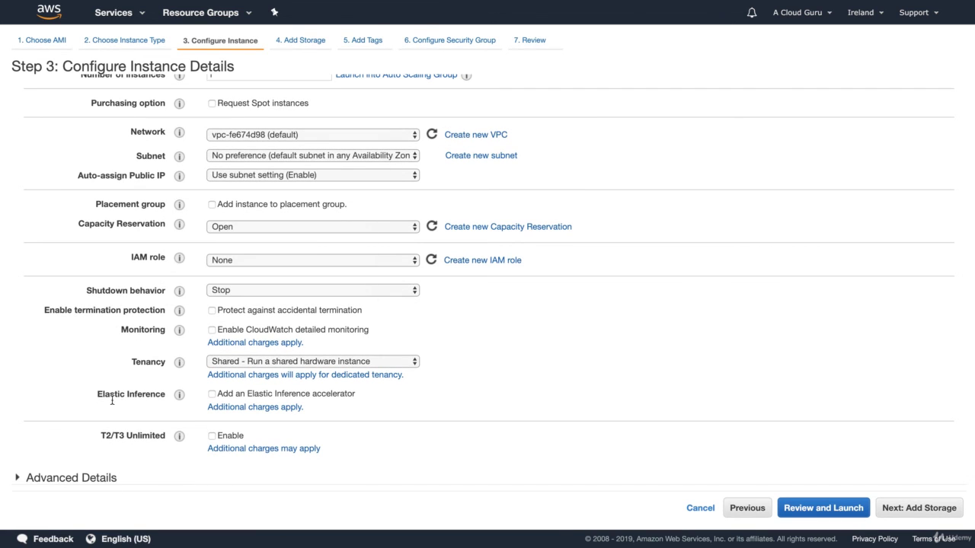
{"action": "scroll", "coordinate": [66, 462], "scroll_direction": "down", "scroll_amount": 3}
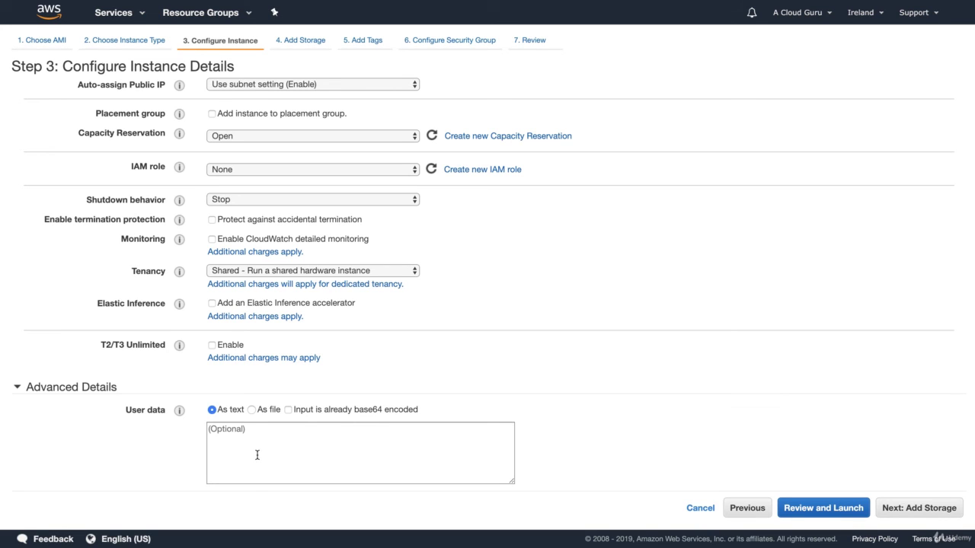
{"action": "key", "text": "super+Tab"}
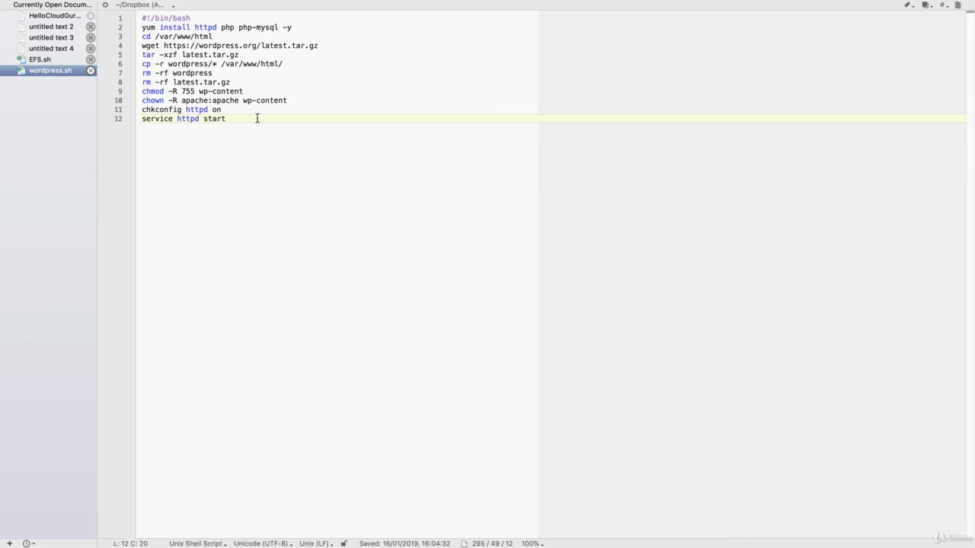
{"action": "key", "text": "super+Tab"}
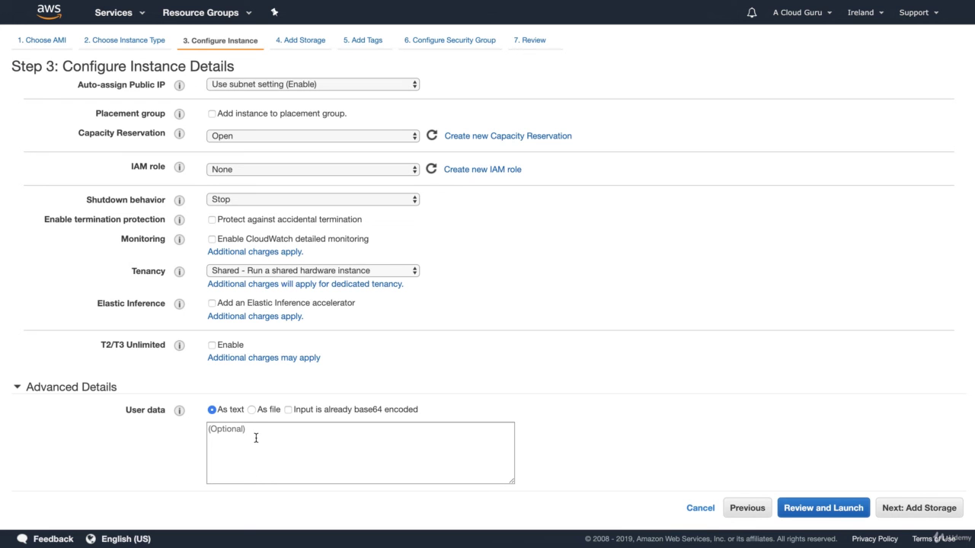
- Paste the WordPress install script as user data and keep the default storage
{"action": "left_click", "coordinate": [254, 437]}
{"action": "type", "text": "#!/bin/bash yum install httpd php php-mysql -y cd /var/www/html wget https://wordpress.org/latest.tar.gz tar -xzf latest.tar.gz cp -r wordpress/* /var/www/html/ rm -rf wordpress rm -rf latest.tar.gz chmod -R 755 wp-content chown -R apache:apache wp-content chkconfig httpd on service httpd start"}
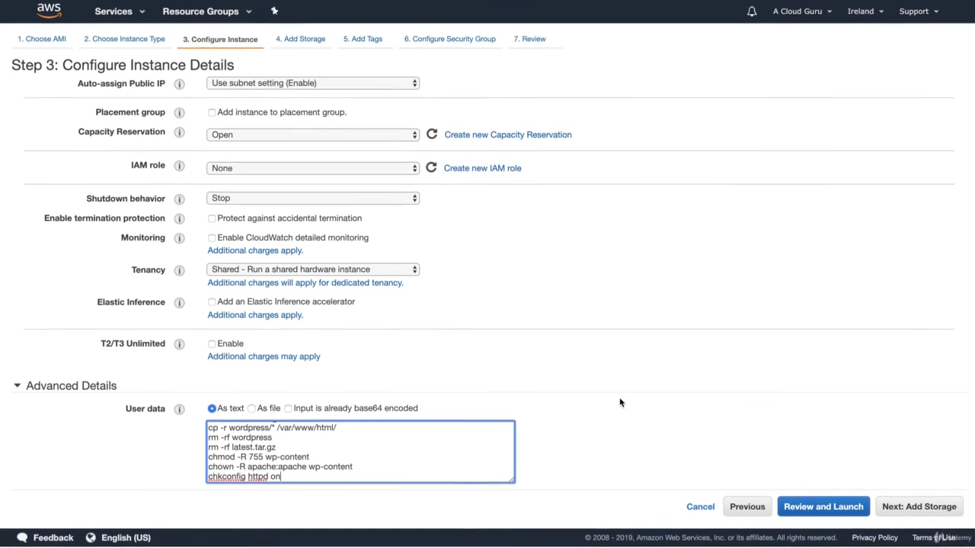
{"action": "left_click", "coordinate": [914, 508]}
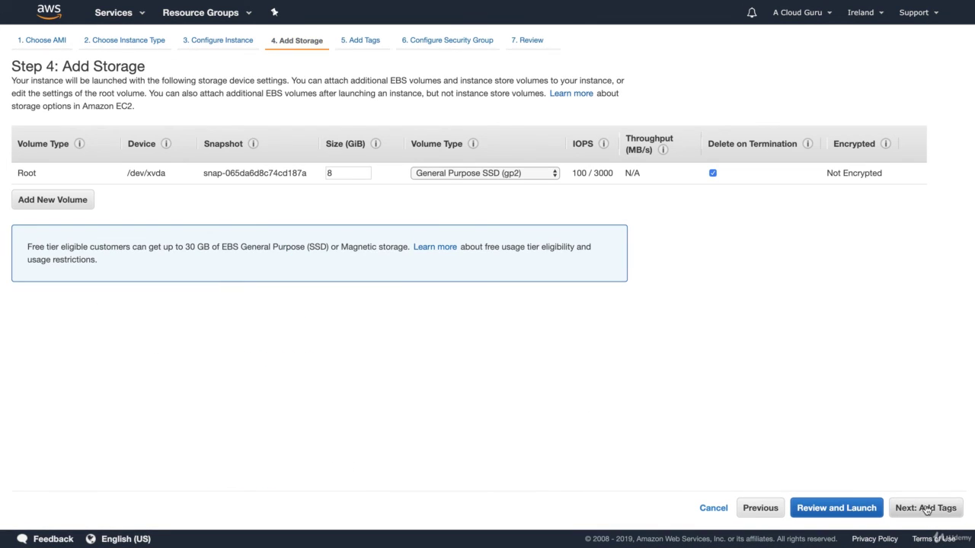
{"action": "left_click", "coordinate": [929, 510]}
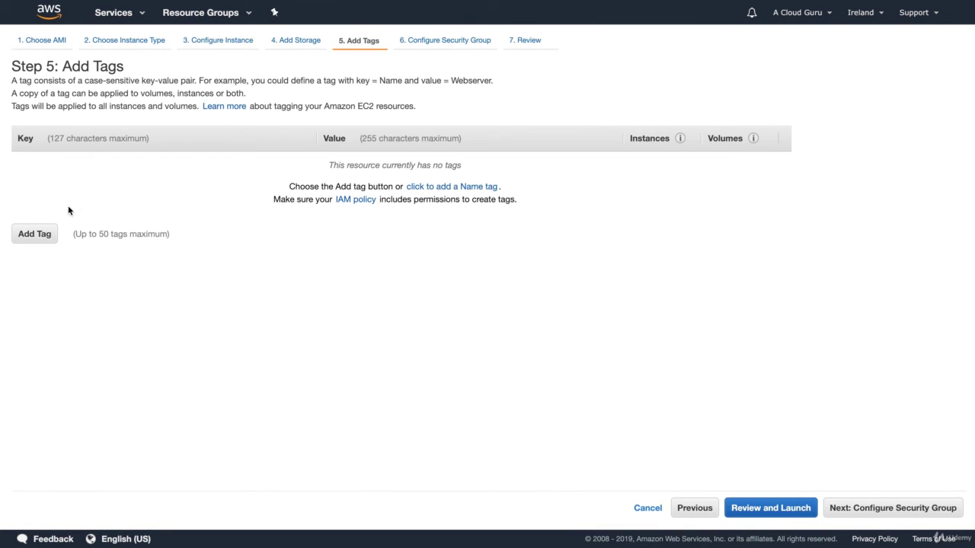
- Tag the instance with Name = WordPressServer
{"action": "left_click", "coordinate": [37, 236]}
{"action": "type", "text": "Name"}
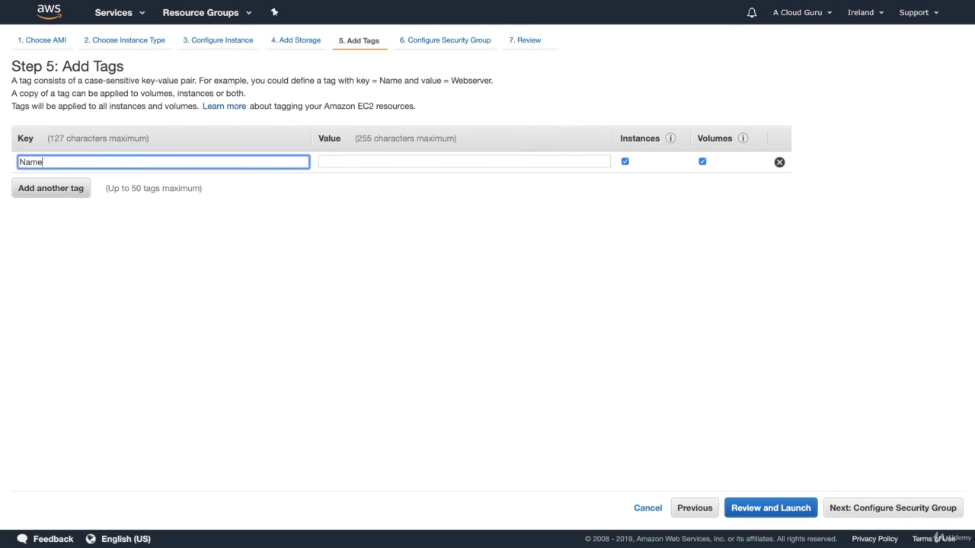
{"action": "key", "text": "Tab"}
{"action": "type", "text": "WordP"}
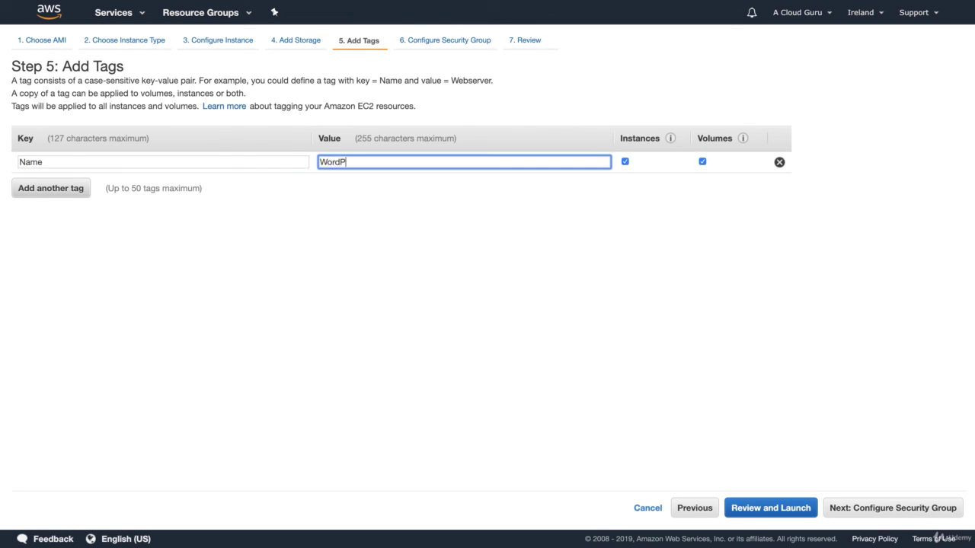
{"action": "type", "text": "ressServer"}
- Assign the existing WebDMZ security group to the instance
{"action": "left_click", "coordinate": [887, 508]}
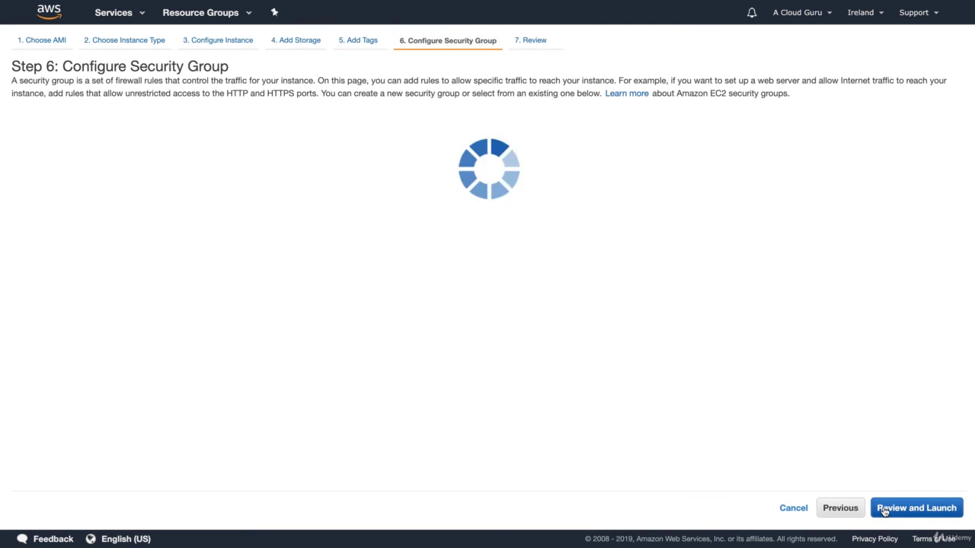
{"action": "left_click", "coordinate": [279, 133]}
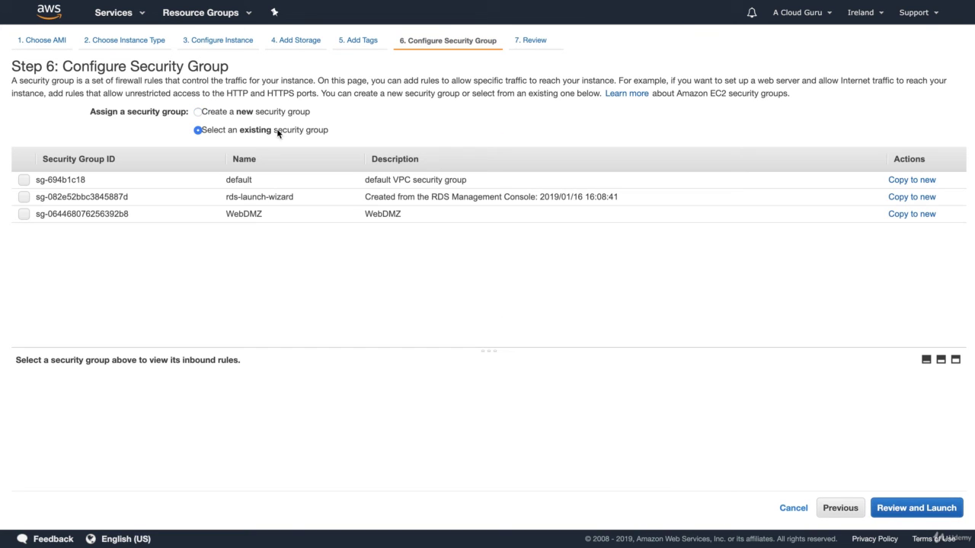
{"action": "left_click", "coordinate": [273, 216]}
- Review and launch the instance with the London key pair acknowledged
{"action": "left_click", "coordinate": [907, 509]}
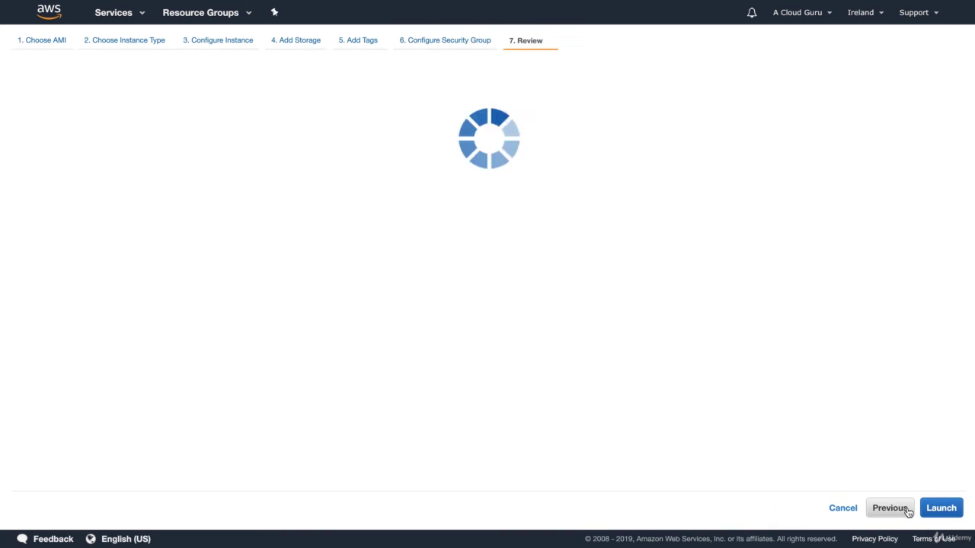
{"action": "scroll", "coordinate": [898, 412], "scroll_direction": "down", "scroll_amount": 3}
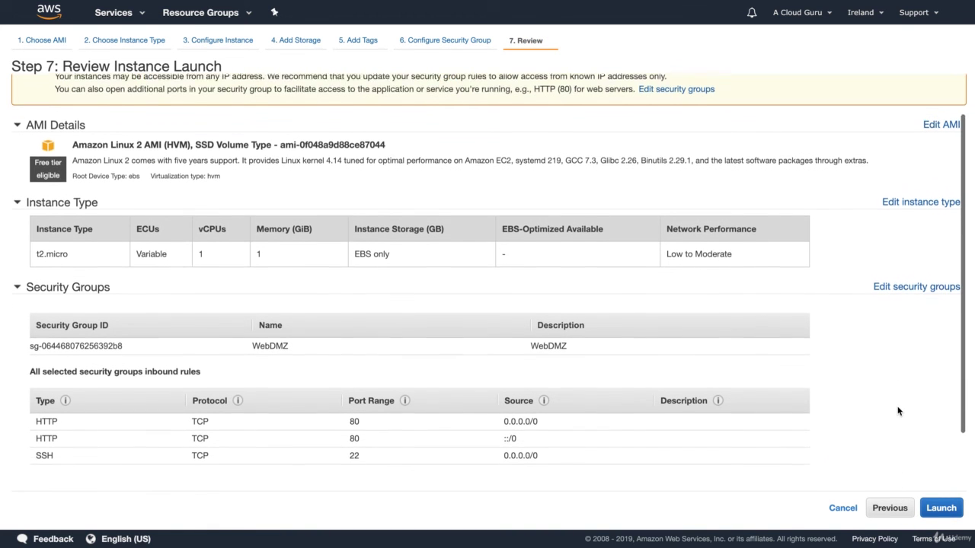
{"action": "left_click", "coordinate": [940, 508]}
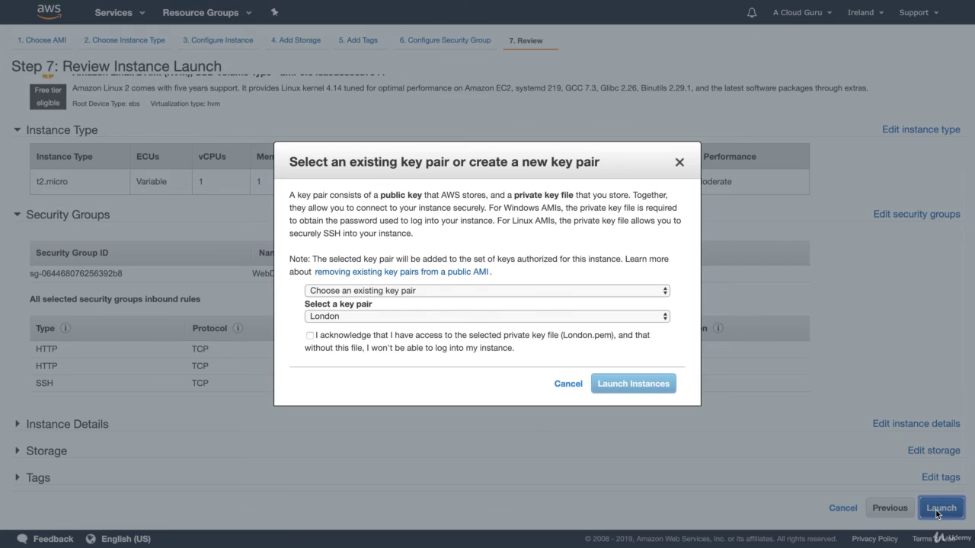
{"action": "left_click", "coordinate": [338, 340]}
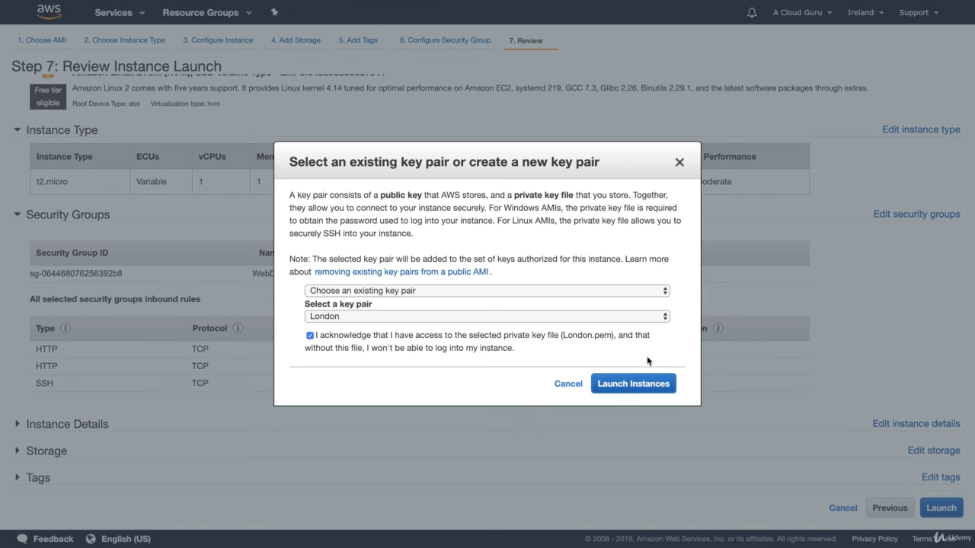
{"action": "left_click", "coordinate": [632, 385]}
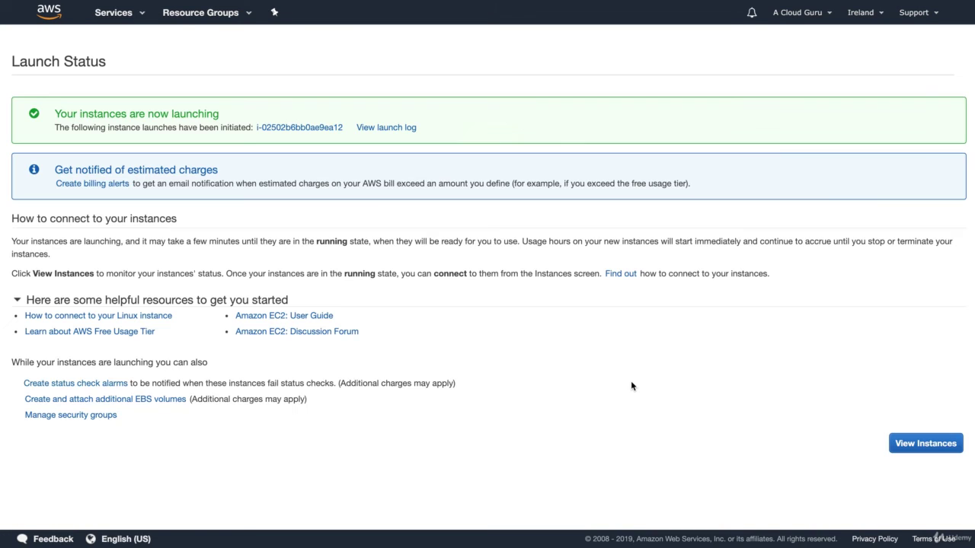
- Show the rds-launch-wizard security group's inbound rules, which allow MYSQL/Aurora TCP 3306 from one address
{"action": "left_click", "coordinate": [925, 444]}
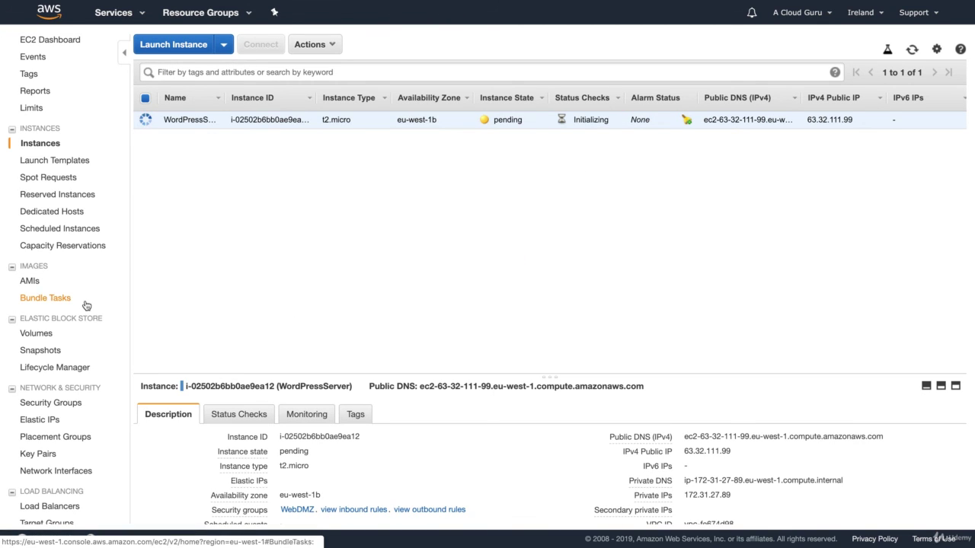
{"action": "left_click", "coordinate": [63, 402]}
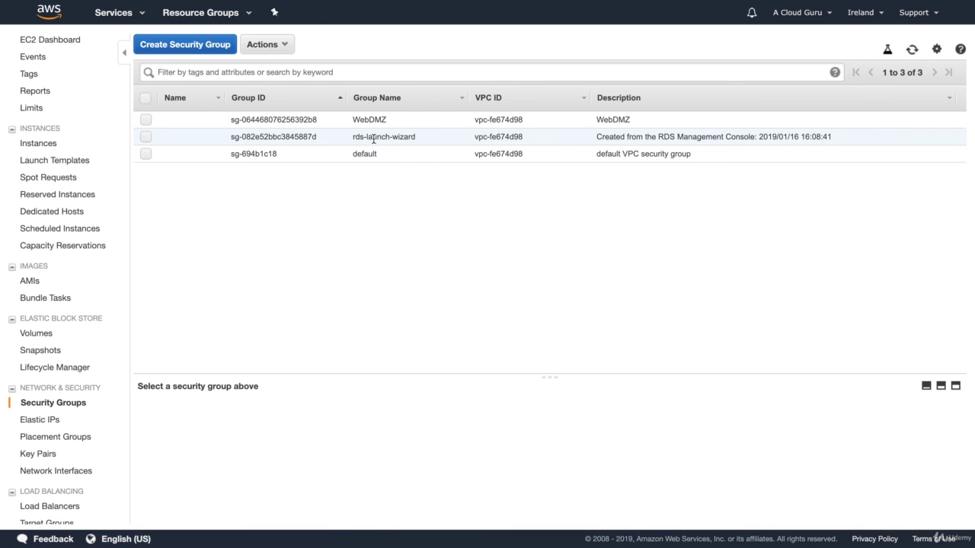
{"action": "left_click", "coordinate": [373, 139]}
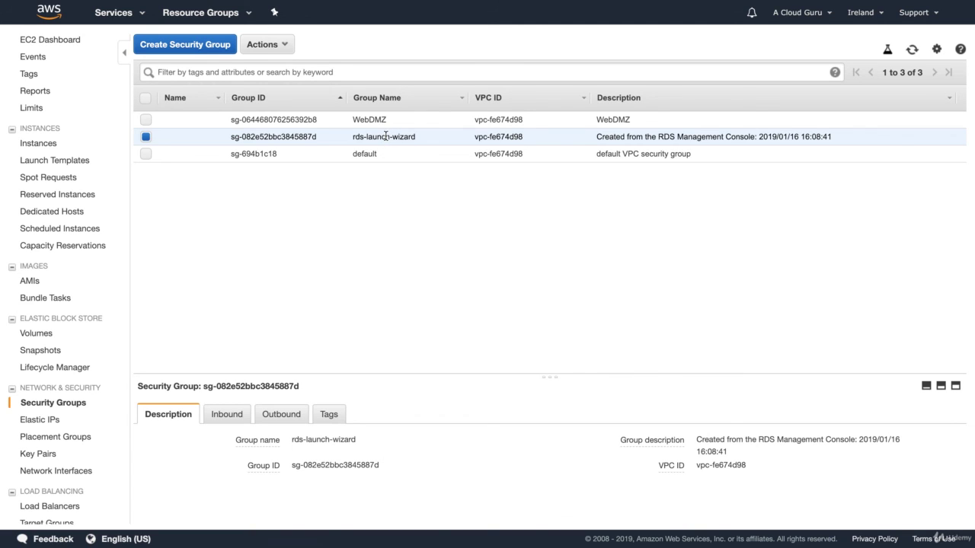
{"action": "left_click", "coordinate": [366, 118]}
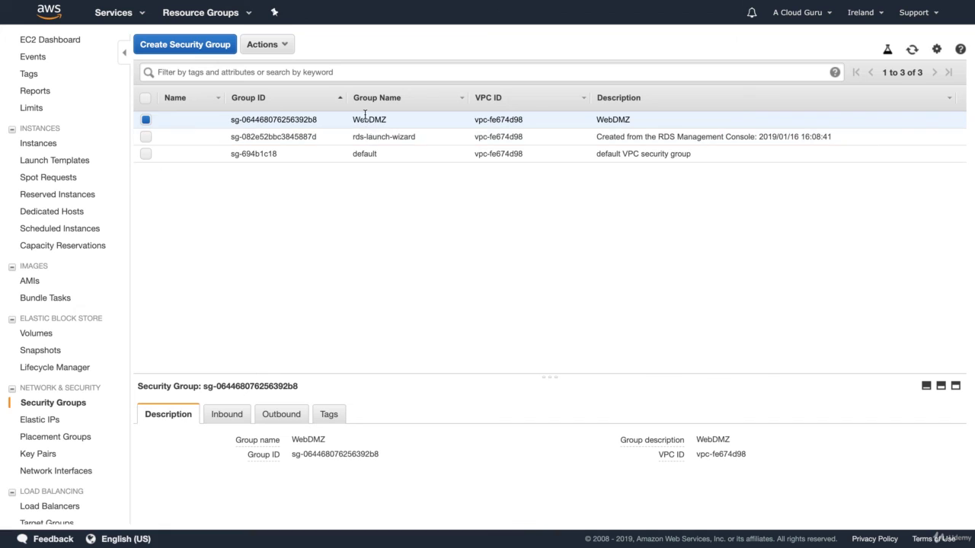
{"action": "left_click", "coordinate": [370, 135]}
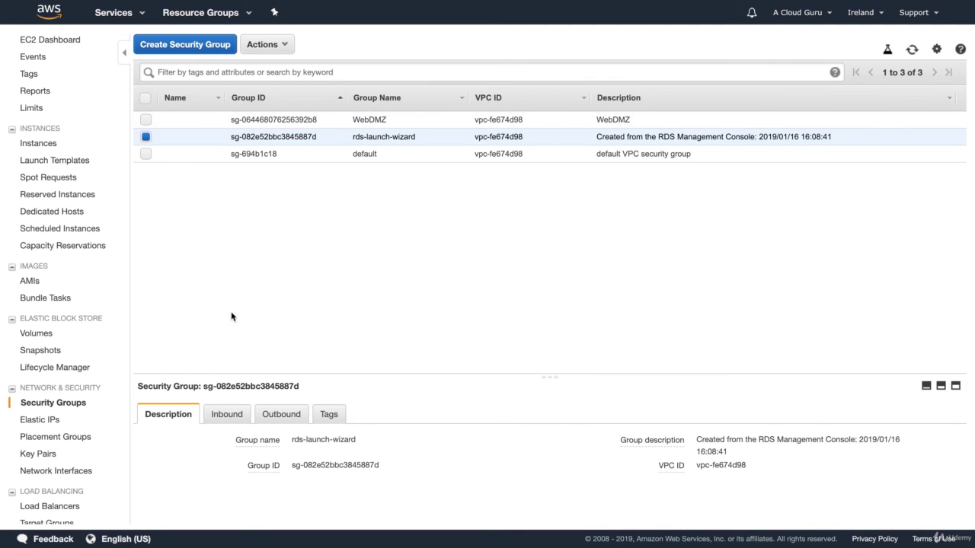
{"action": "left_click", "coordinate": [226, 415]}
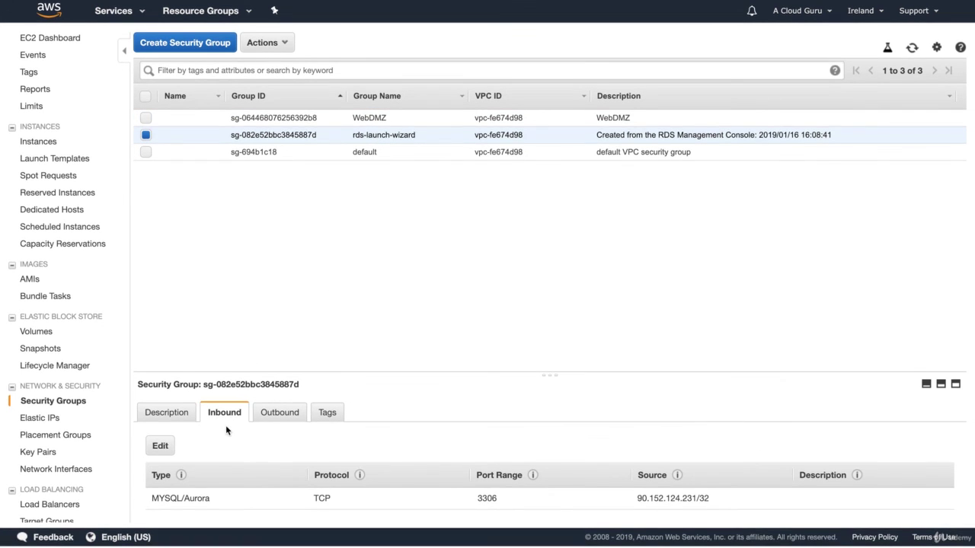
{"action": "left_click", "coordinate": [160, 449]}
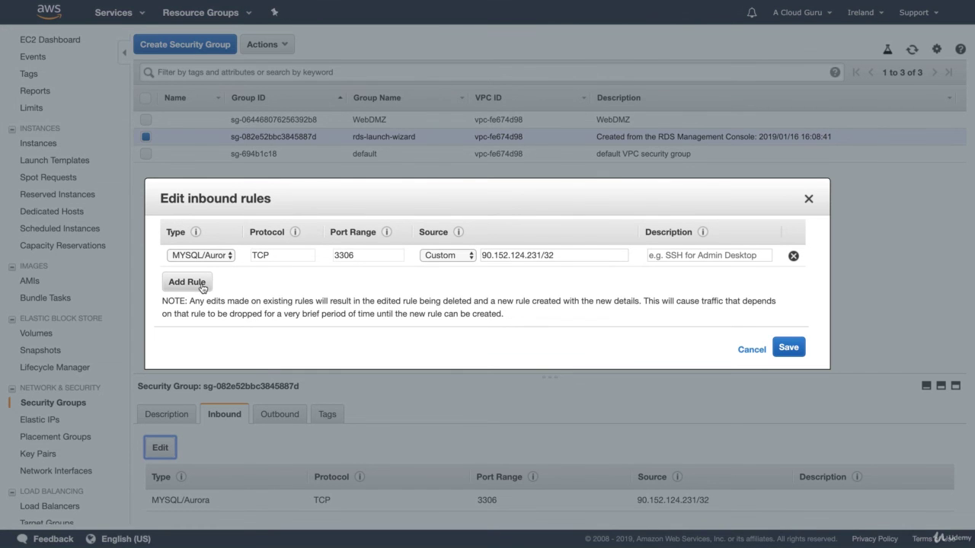
{"action": "left_click", "coordinate": [202, 287]}
{"action": "left_click", "coordinate": [221, 278]}
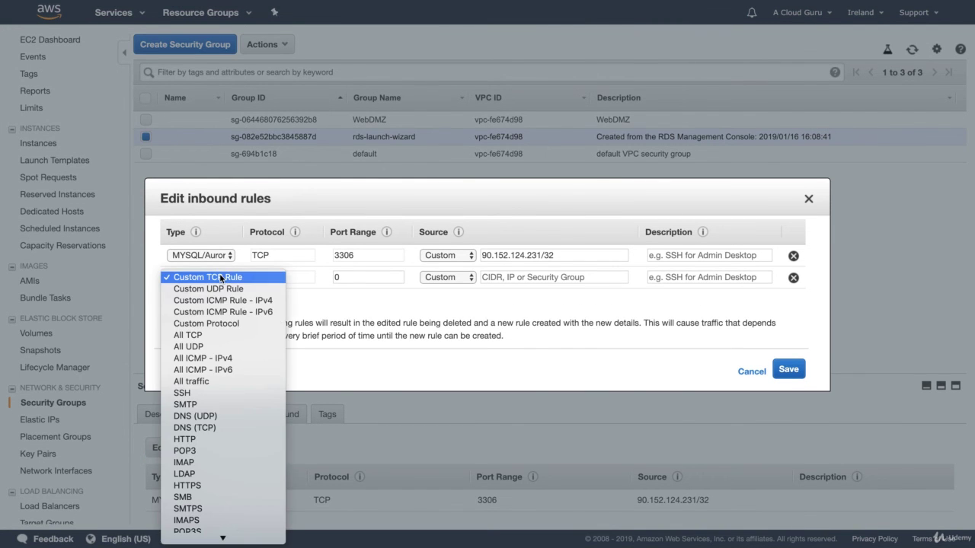
{"action": "scroll", "coordinate": [218, 315], "scroll_direction": "down", "scroll_amount": 5}
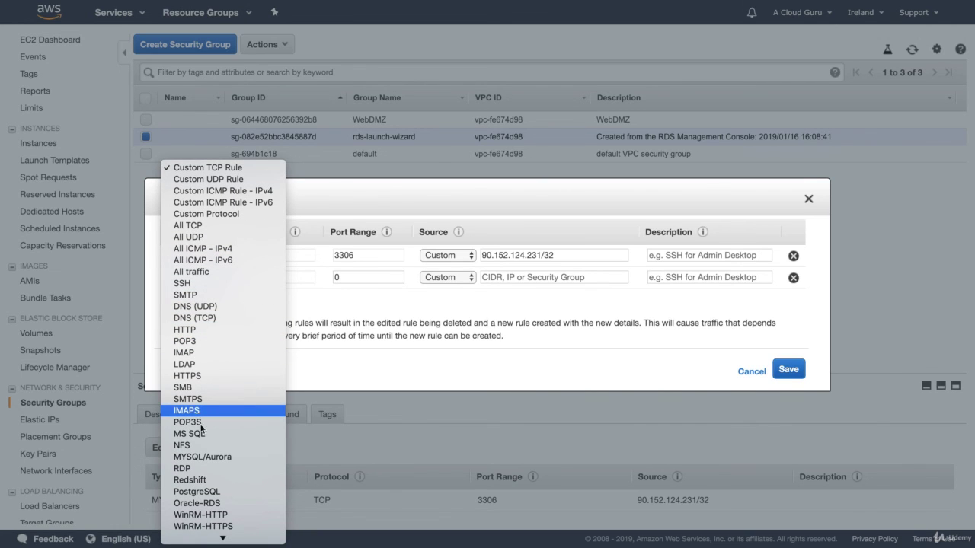
{"action": "left_click", "coordinate": [203, 457]}
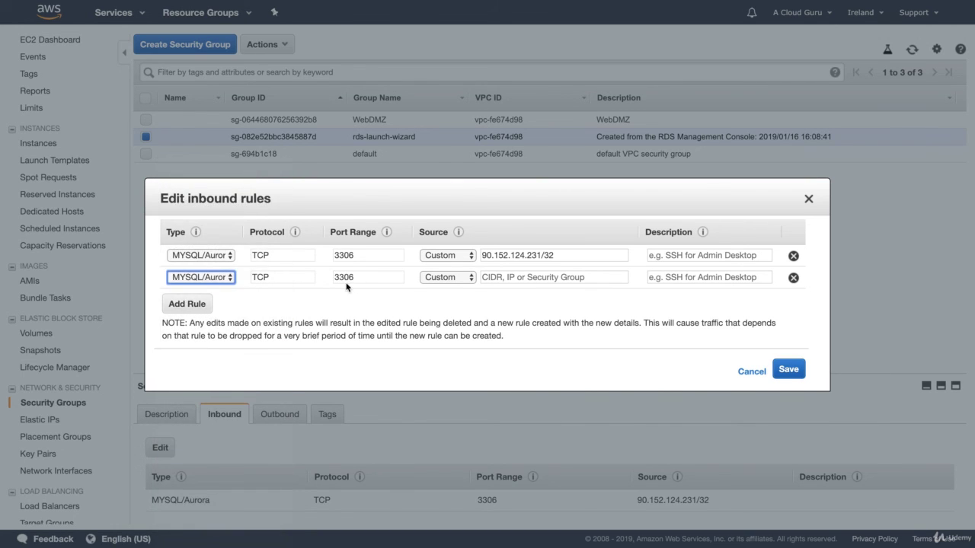
{"action": "left_click", "coordinate": [495, 278]}
{"action": "type", "text": "s"}
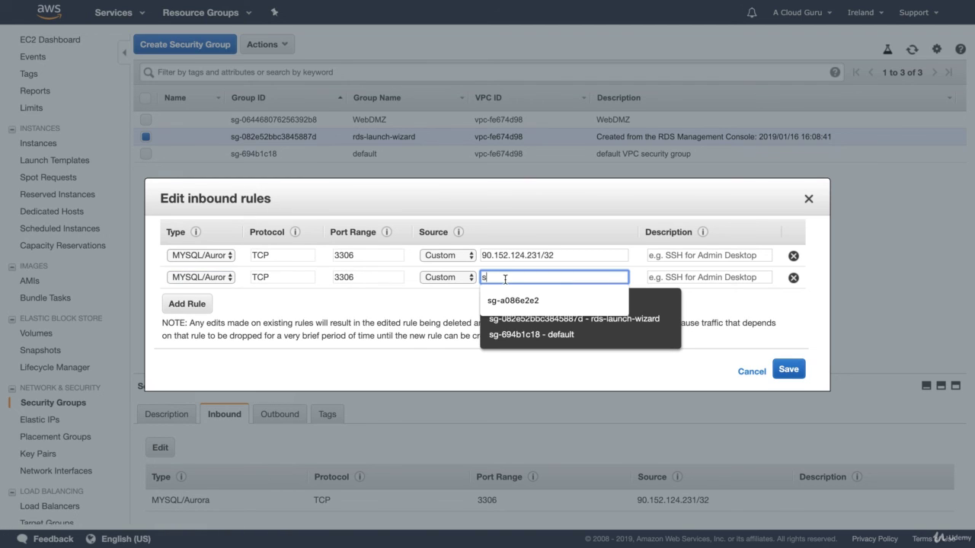
{"action": "type", "text": "g"}
{"action": "type", "text": "-0"}
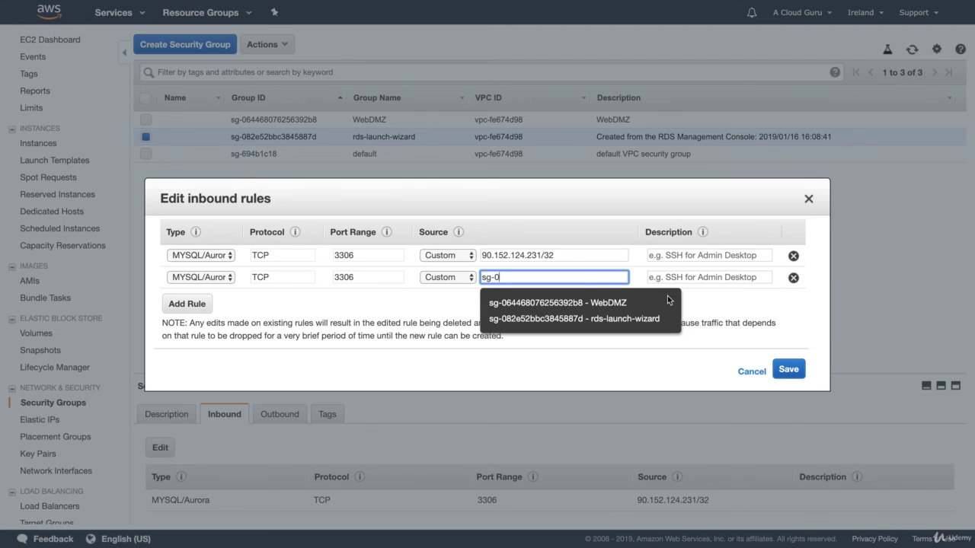
{"action": "left_click", "coordinate": [640, 303]}
{"action": "left_click", "coordinate": [789, 371]}
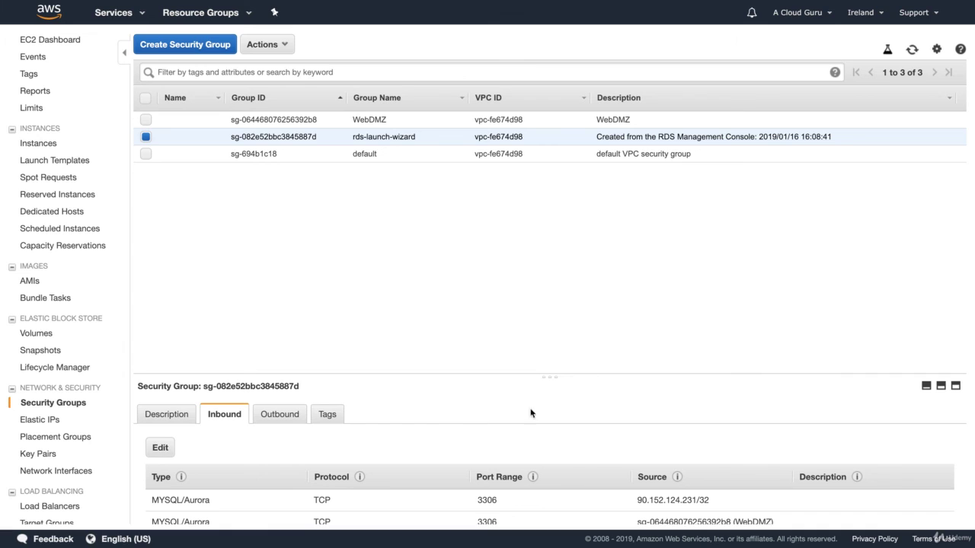
- Go from the EC2 Dashboard to Running Instances to see WordPressServer running
{"action": "scroll", "coordinate": [518, 418], "scroll_direction": "down", "scroll_amount": 1}
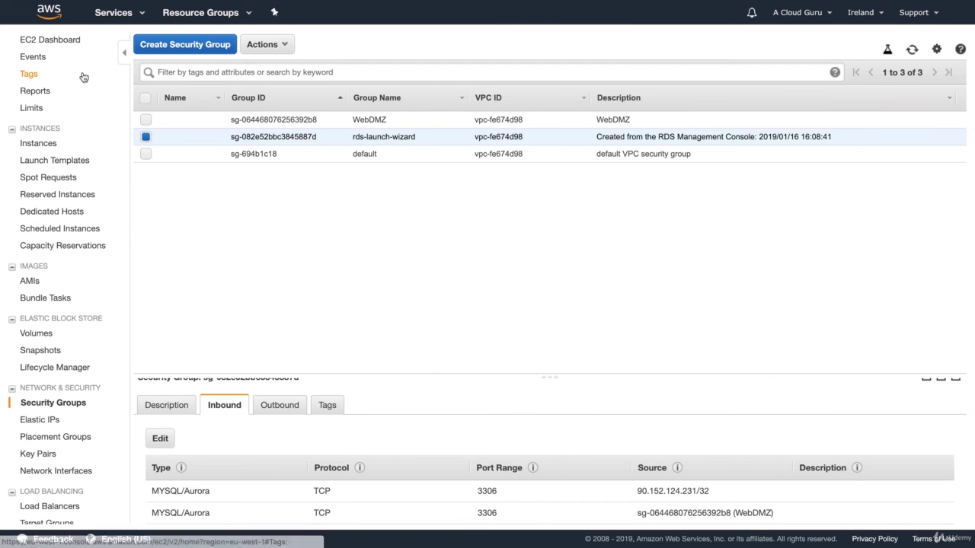
{"action": "left_click", "coordinate": [61, 42]}
{"action": "left_click", "coordinate": [207, 83]}
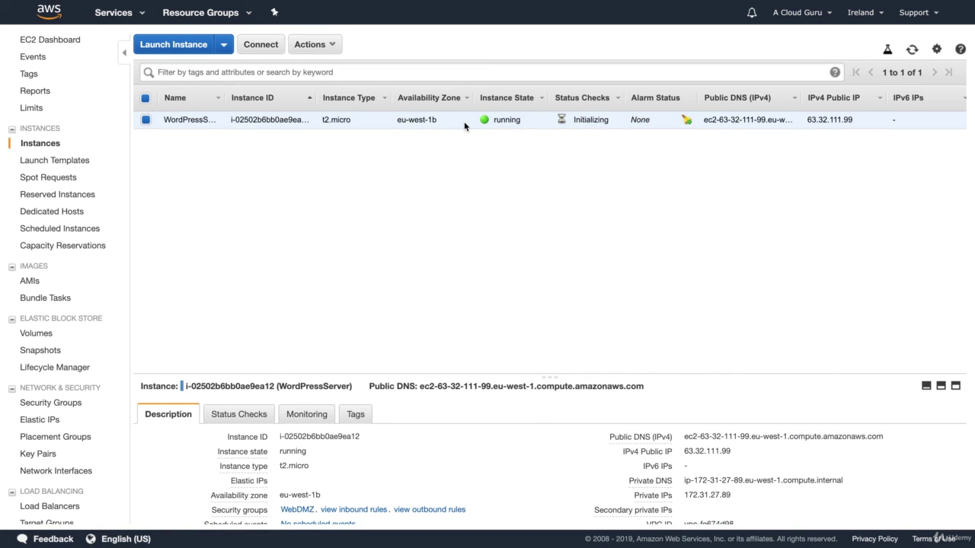
- Open the acloudguru database's details page in the RDS service
{"action": "left_click", "coordinate": [126, 13]}
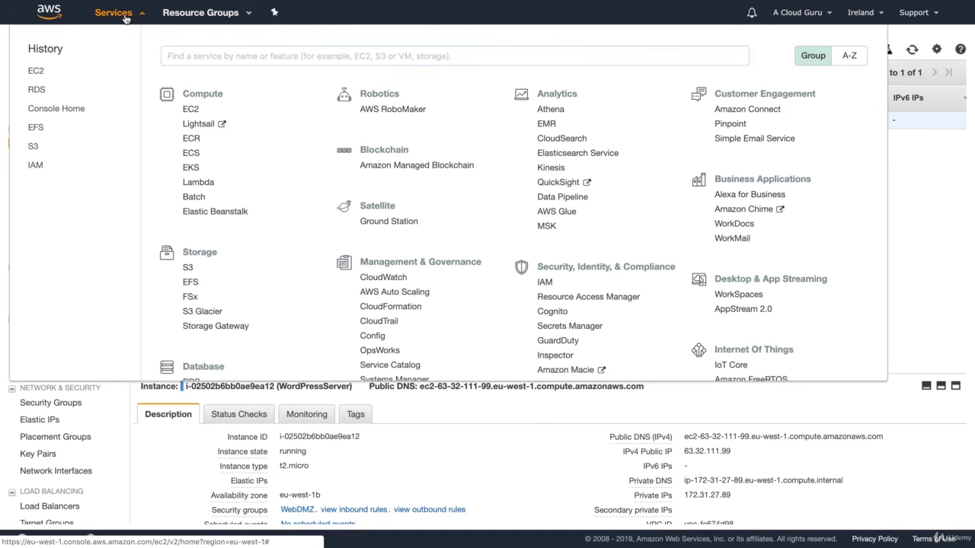
{"action": "left_click", "coordinate": [192, 383]}
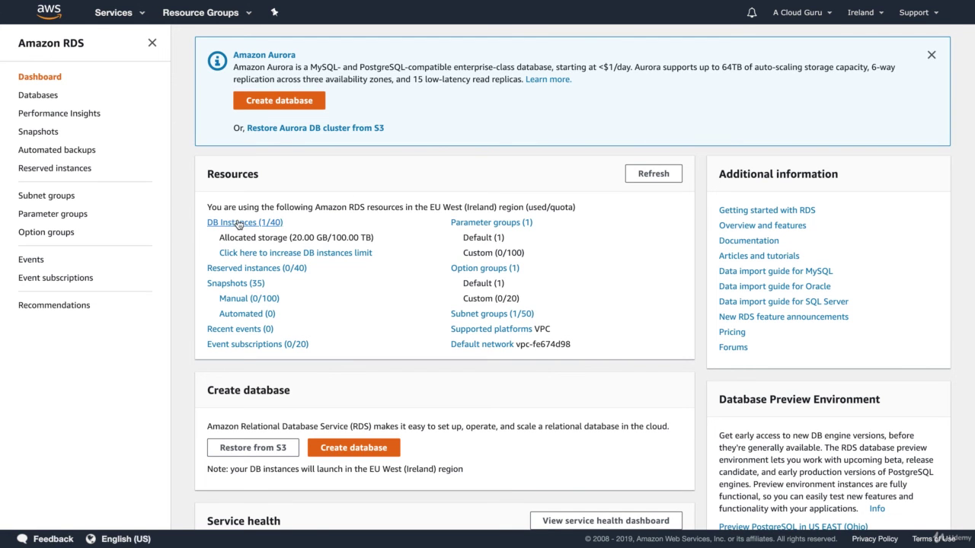
{"action": "left_click", "coordinate": [238, 225]}
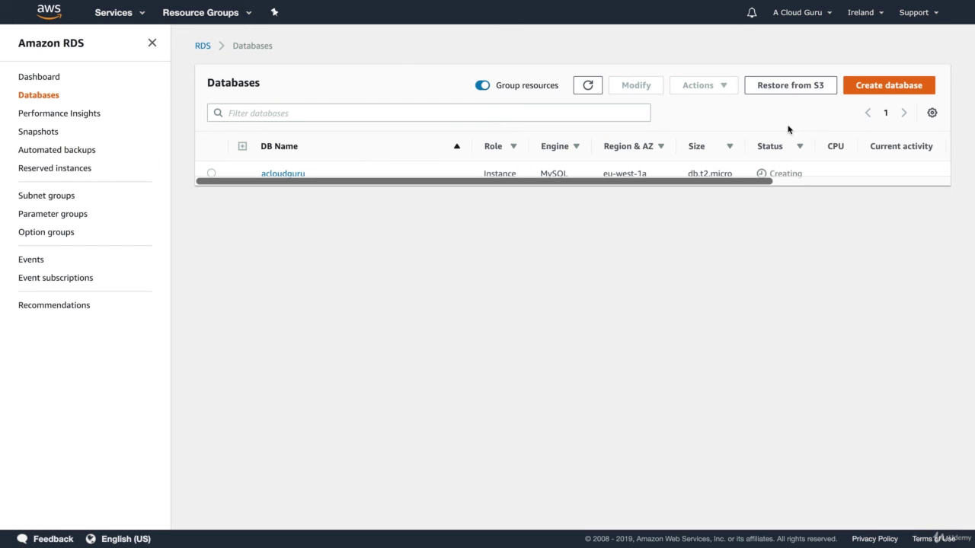
{"action": "left_click", "coordinate": [211, 174]}
{"action": "left_click", "coordinate": [278, 174]}
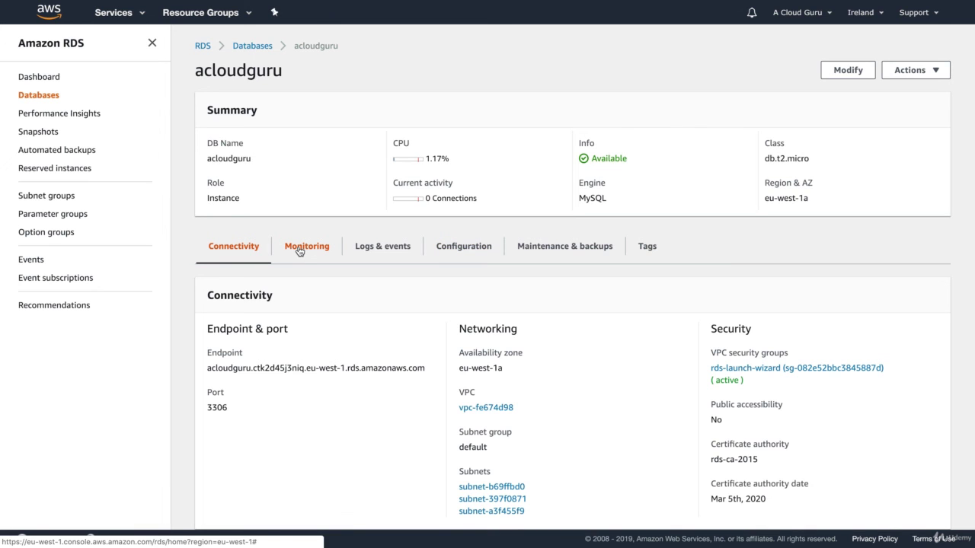
- Show the acloudguru database's connectivity details with its endpoint and port 3306
{"action": "left_click", "coordinate": [299, 250]}
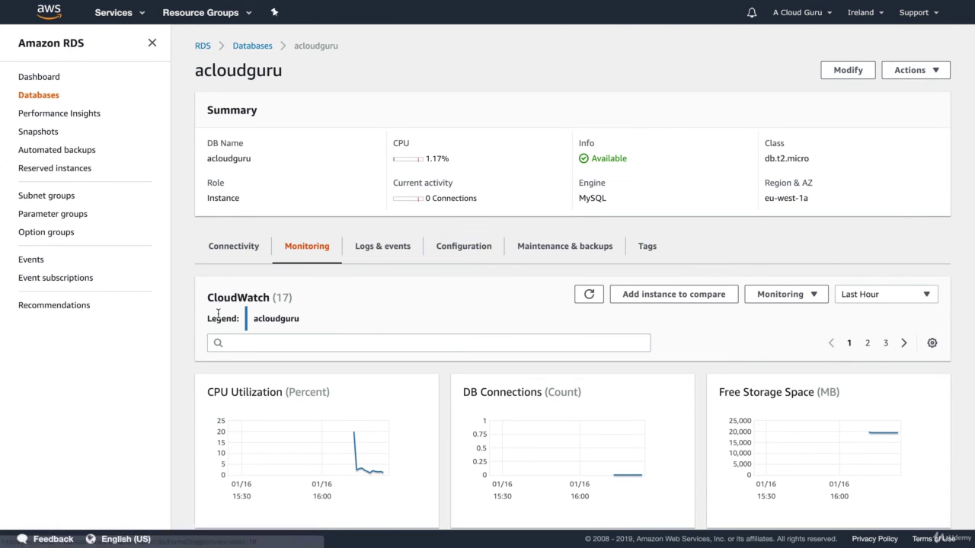
{"action": "scroll", "coordinate": [218, 314], "scroll_direction": "down", "scroll_amount": 3}
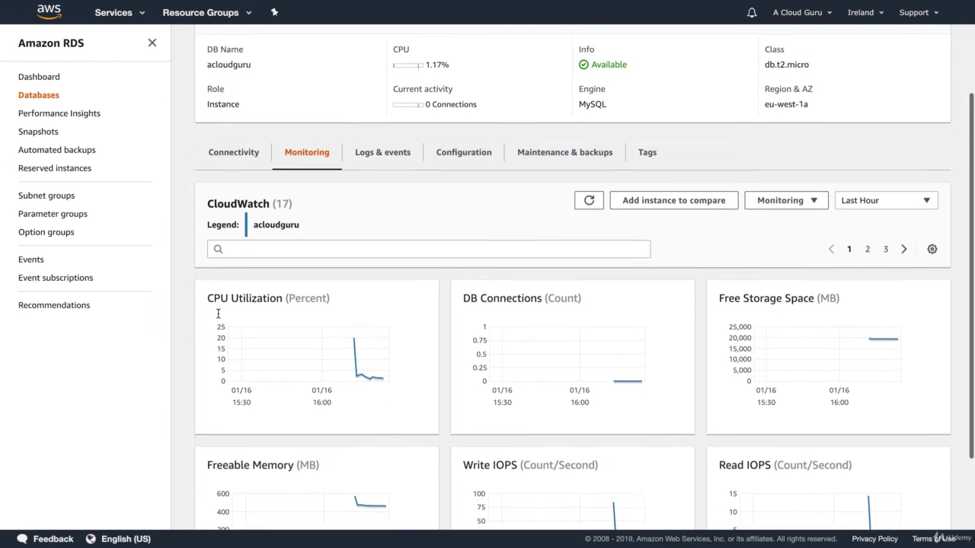
{"action": "scroll", "coordinate": [218, 313], "scroll_direction": "up", "scroll_amount": 2}
{"action": "left_click", "coordinate": [236, 214]}
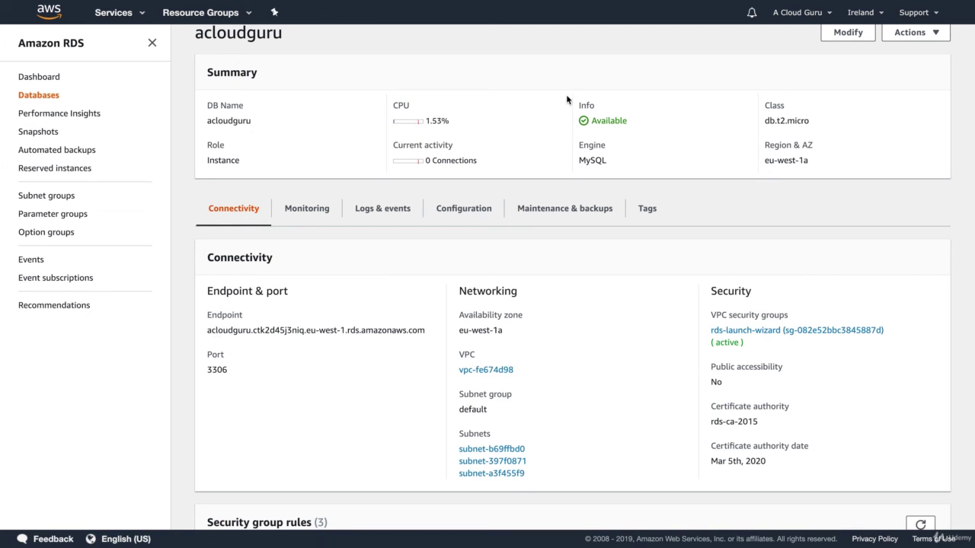
{"action": "scroll", "coordinate": [344, 133], "scroll_direction": "up", "scroll_amount": 1}
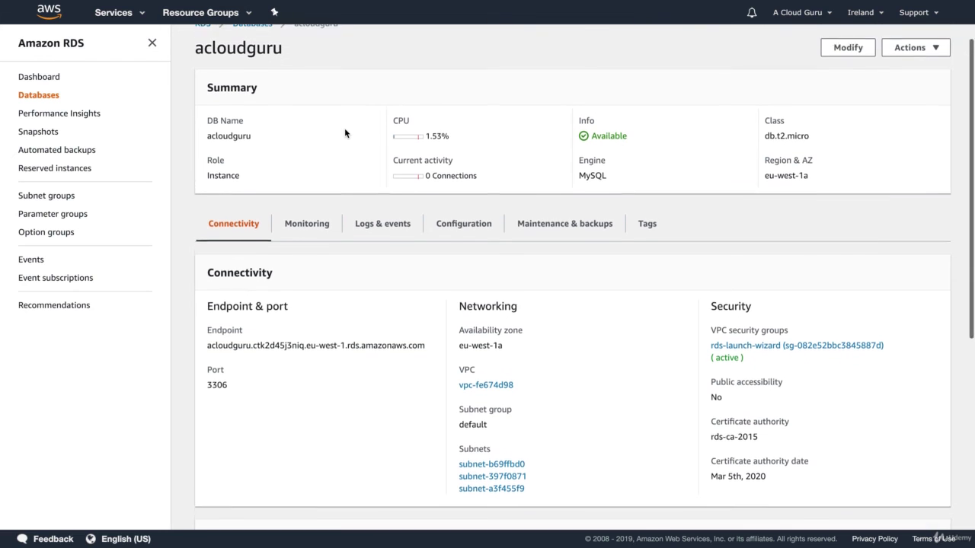
{"action": "left_click", "coordinate": [128, 18]}
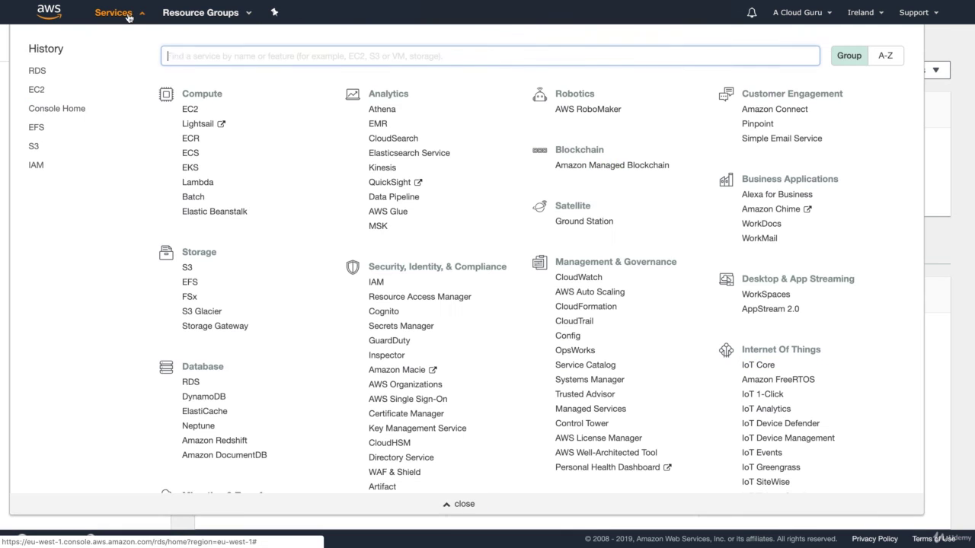
- Copy WordPressServer's public IP 63.32.111.99 from the EC2 running instances list
{"action": "left_click", "coordinate": [191, 112]}
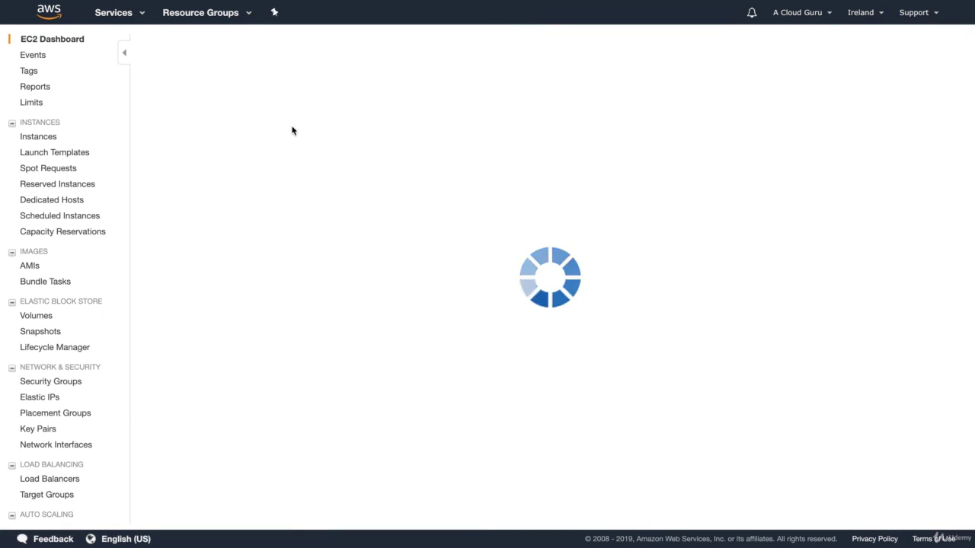
{"action": "left_click", "coordinate": [253, 84]}
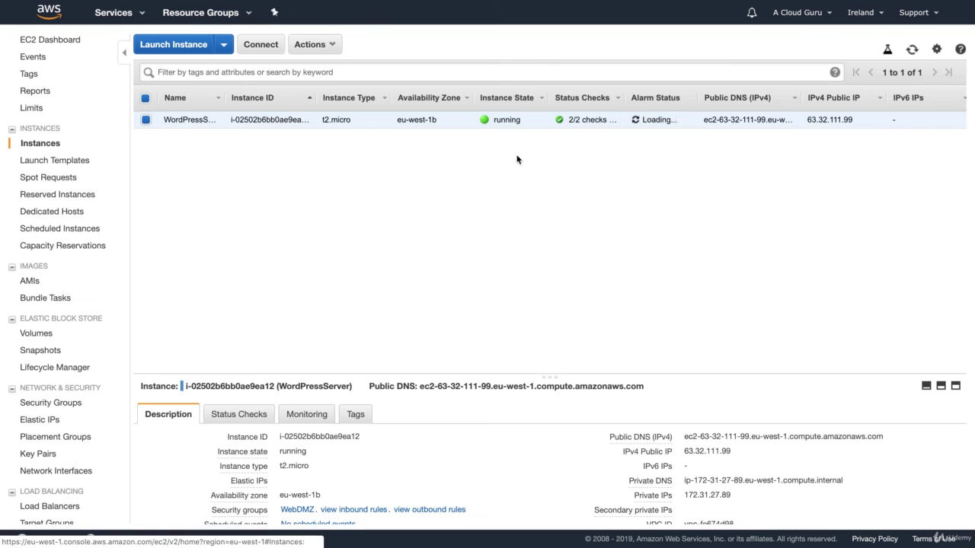
{"action": "double_click", "coordinate": [845, 118]}
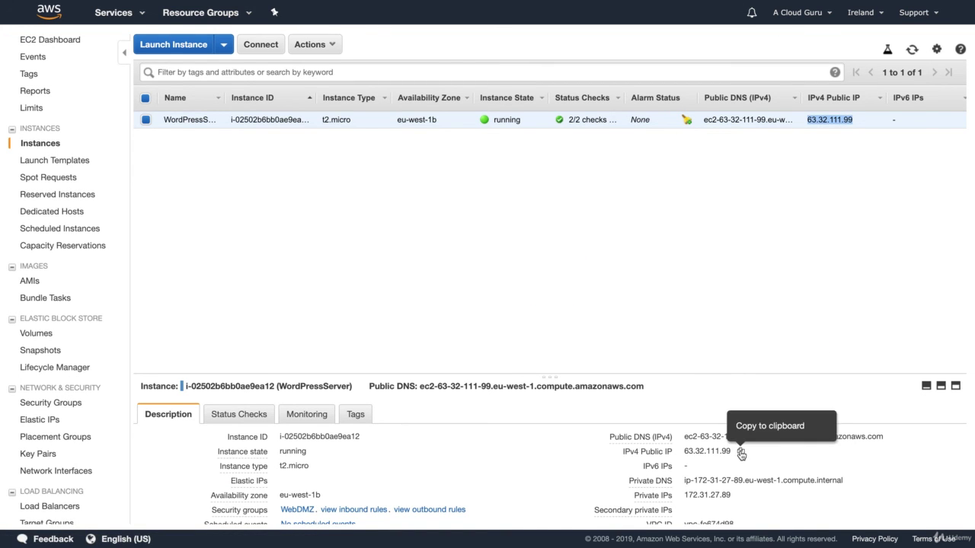
{"action": "left_click", "coordinate": [740, 451]}
- Load the WordPress setup at 63.32.111.99 and begin entering database connection details
{"action": "mouse_move", "coordinate": [262, 4]}
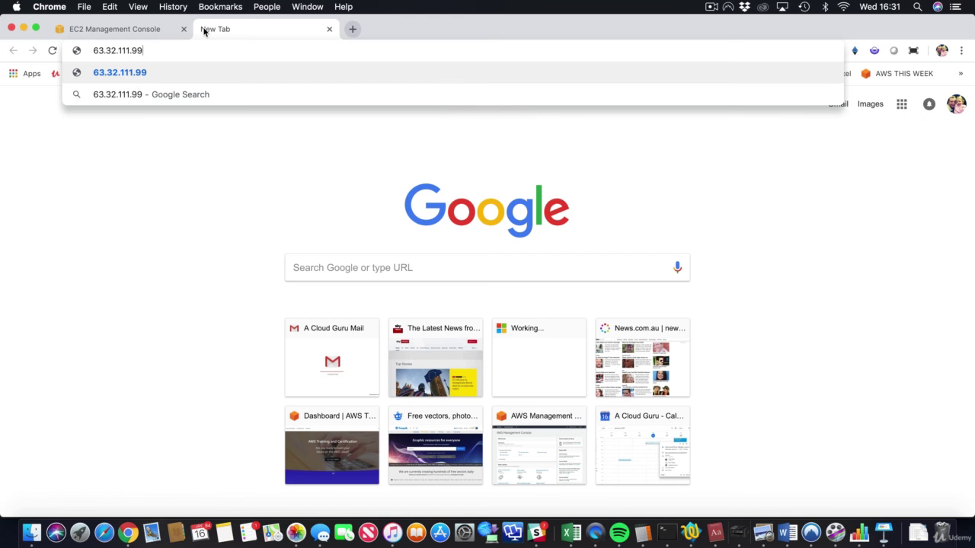
{"action": "key", "text": "Return"}
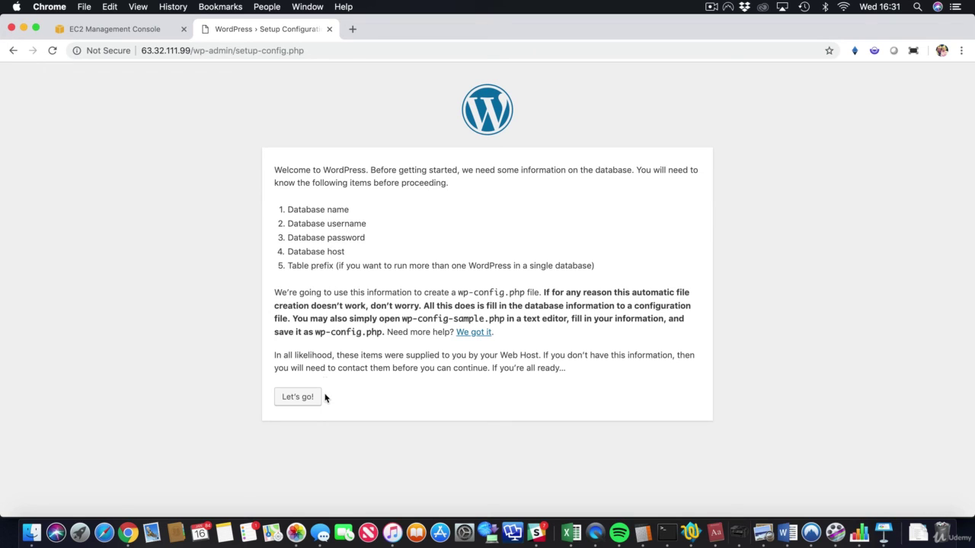
{"action": "left_click", "coordinate": [305, 396]}
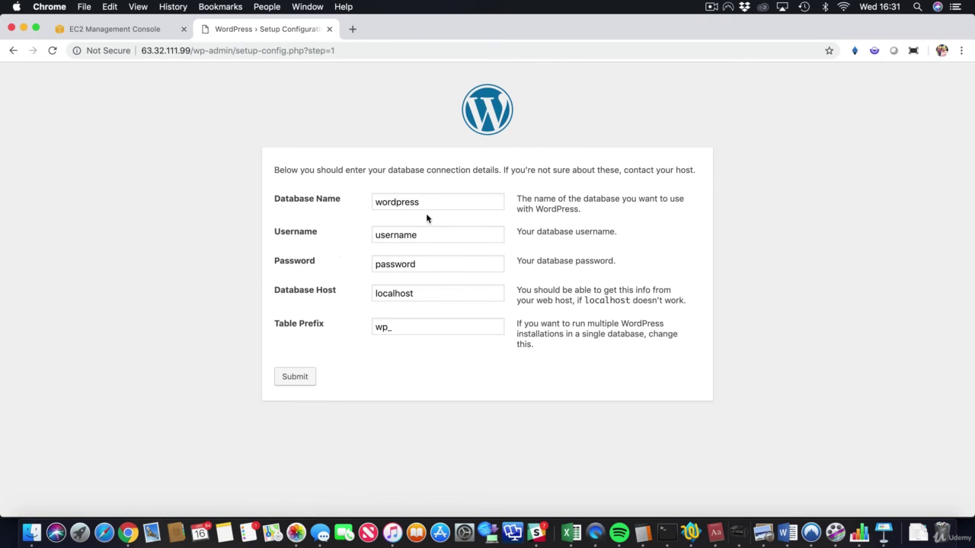
- Fill in database name acloudguru, username acloudguru and the database password
{"action": "double_click", "coordinate": [422, 199]}
{"action": "type", "text": "acloudf"}
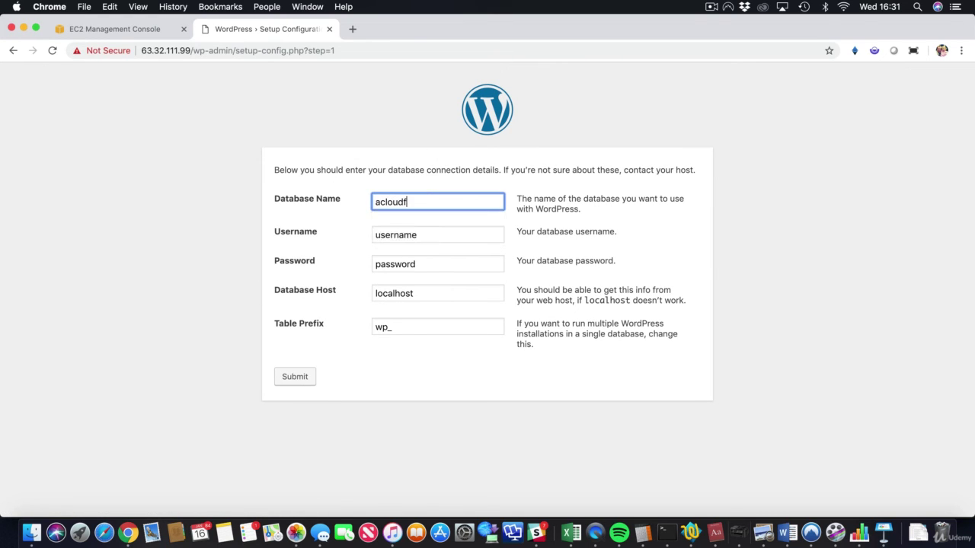
{"action": "key", "text": "BackSpace"}
{"action": "type", "text": "guru"}
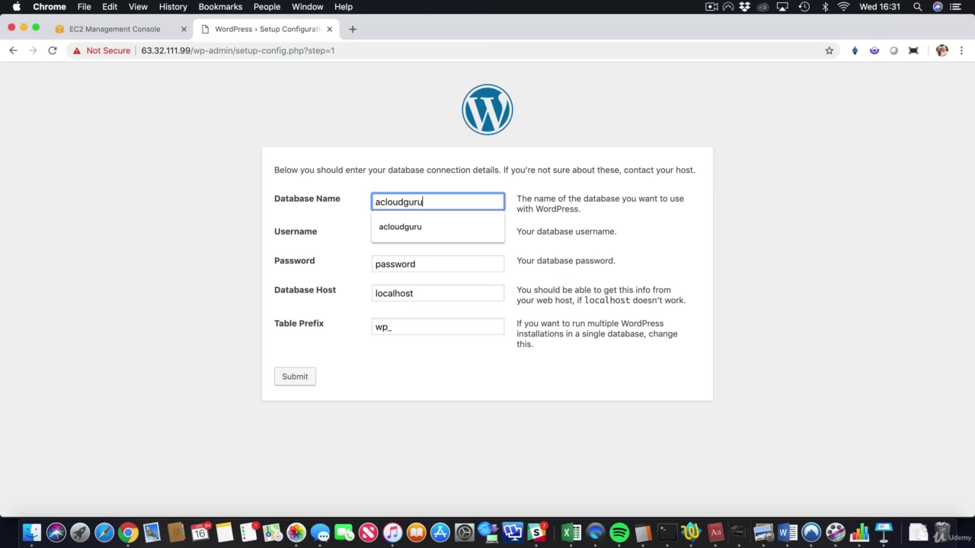
{"action": "double_click", "coordinate": [419, 201]}
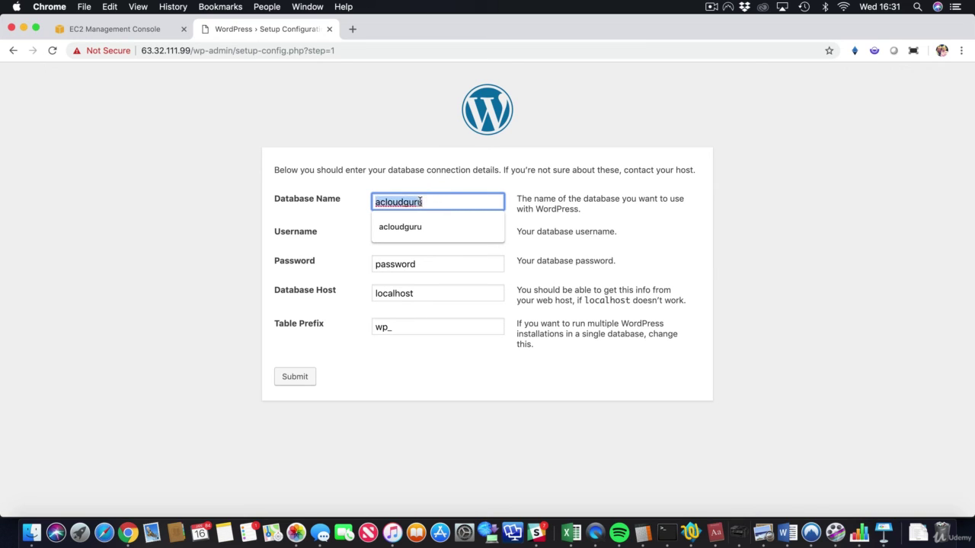
{"action": "key", "text": "super+c"}
{"action": "key", "text": "Tab"}
{"action": "key", "text": "super+v"}
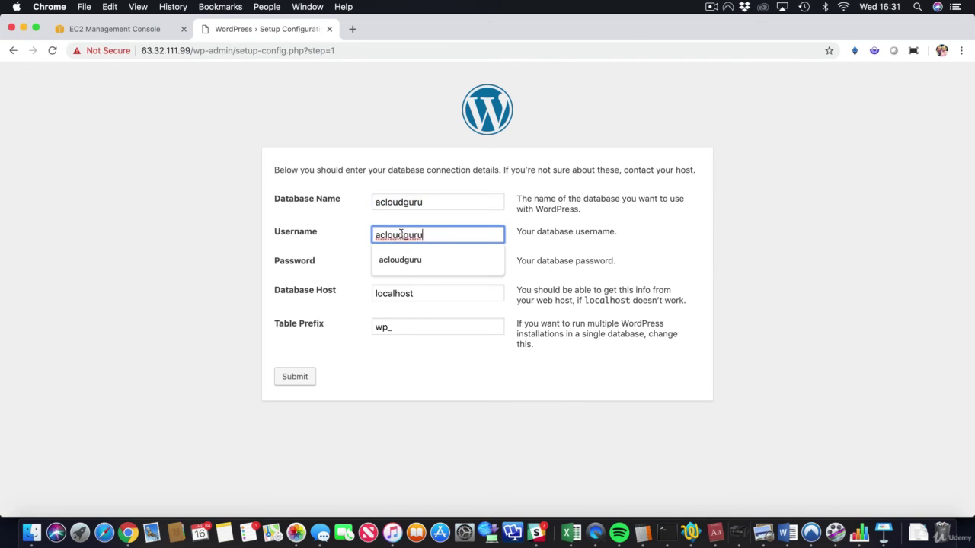
{"action": "left_click", "coordinate": [361, 275]}
{"action": "double_click", "coordinate": [398, 262]}
{"action": "key", "text": "super+v"}
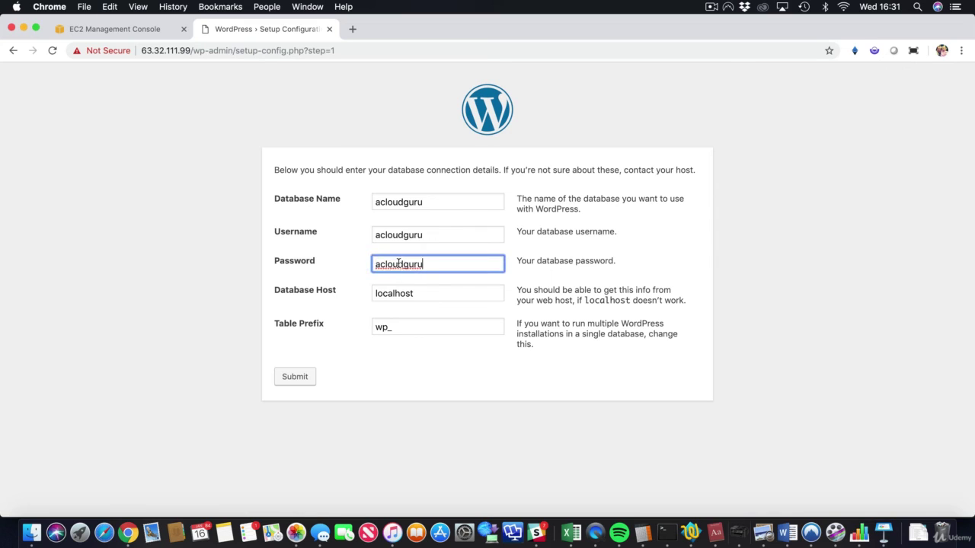
{"action": "left_click", "coordinate": [388, 293]}
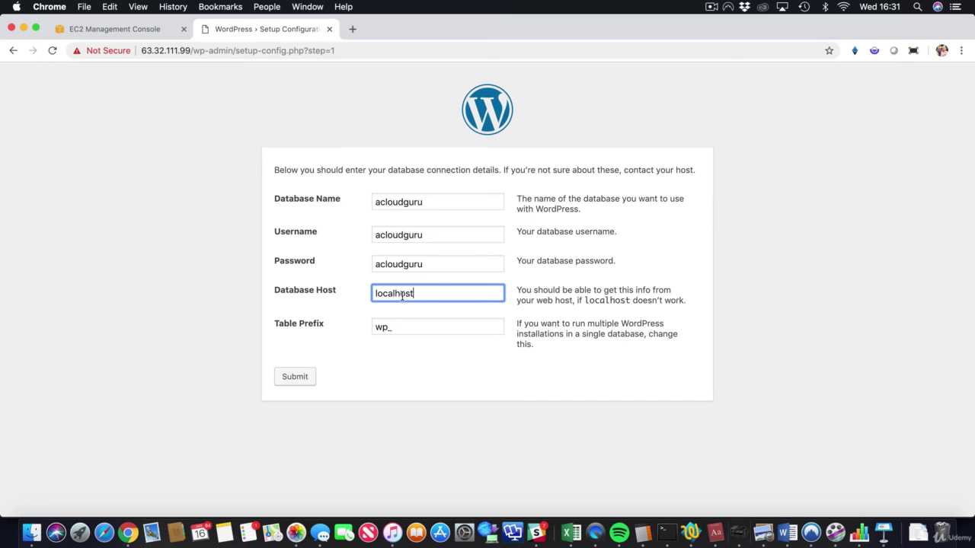
- Copy the acloudguru RDS endpoint acloudguru.ctk2d45j3niq.eu-west-1.rds.amazonaws.com from its database details
{"action": "left_click", "coordinate": [109, 31]}
{"action": "left_click", "coordinate": [128, 79]}
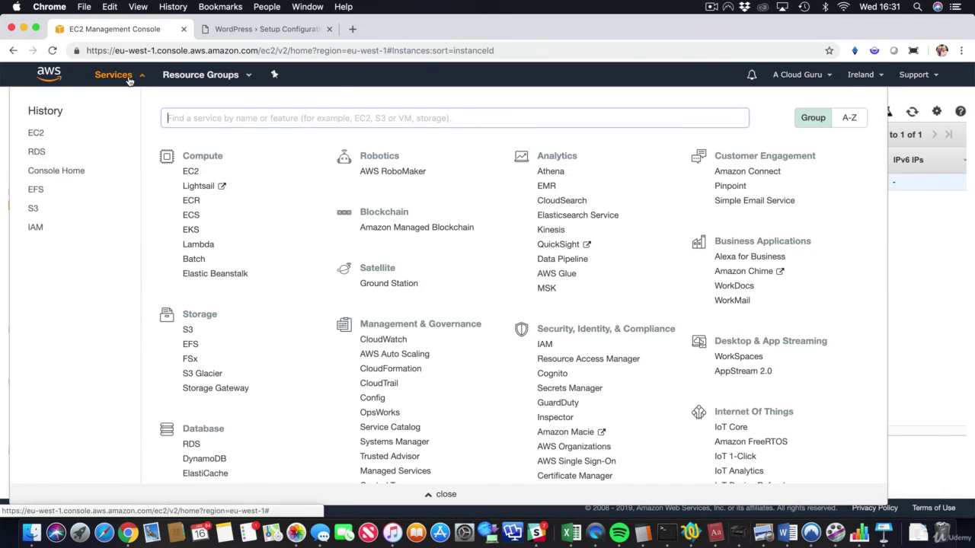
{"action": "left_click", "coordinate": [192, 445]}
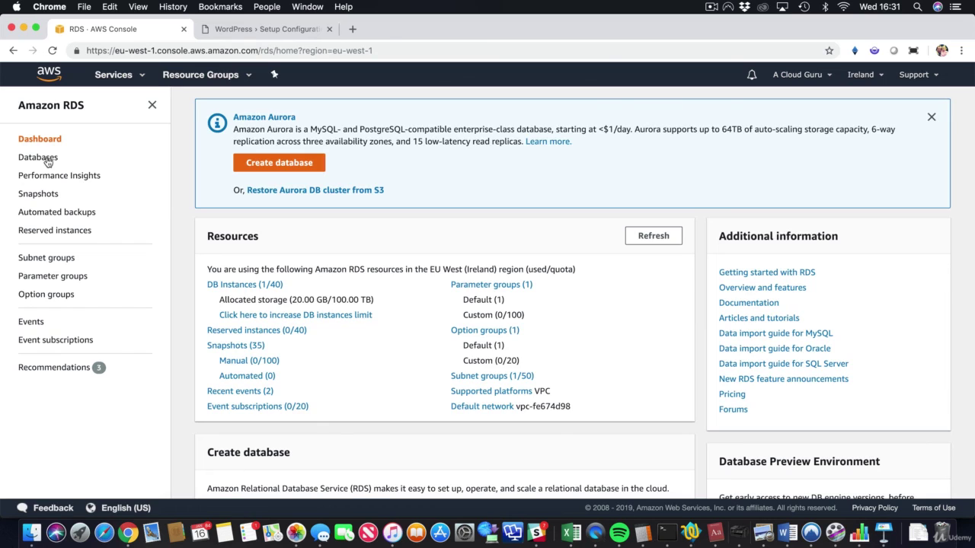
{"action": "left_click", "coordinate": [43, 158]}
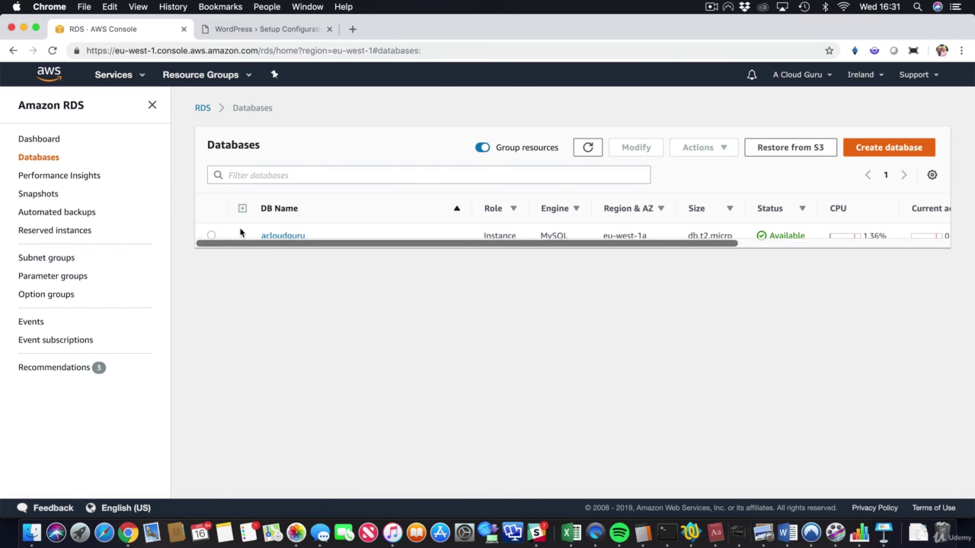
{"action": "left_click", "coordinate": [295, 236]}
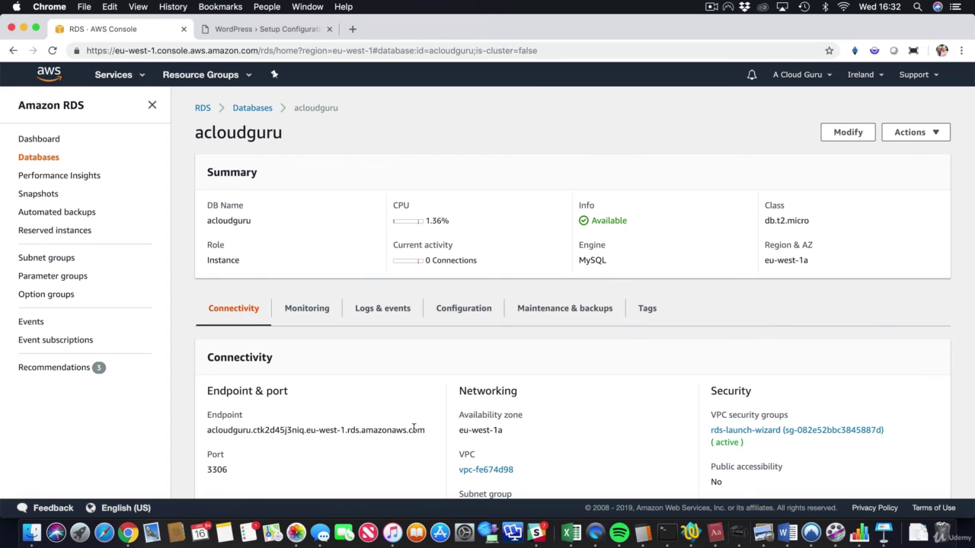
{"action": "left_click_drag", "start_coordinate": [425, 431], "coordinate": [208, 432]}
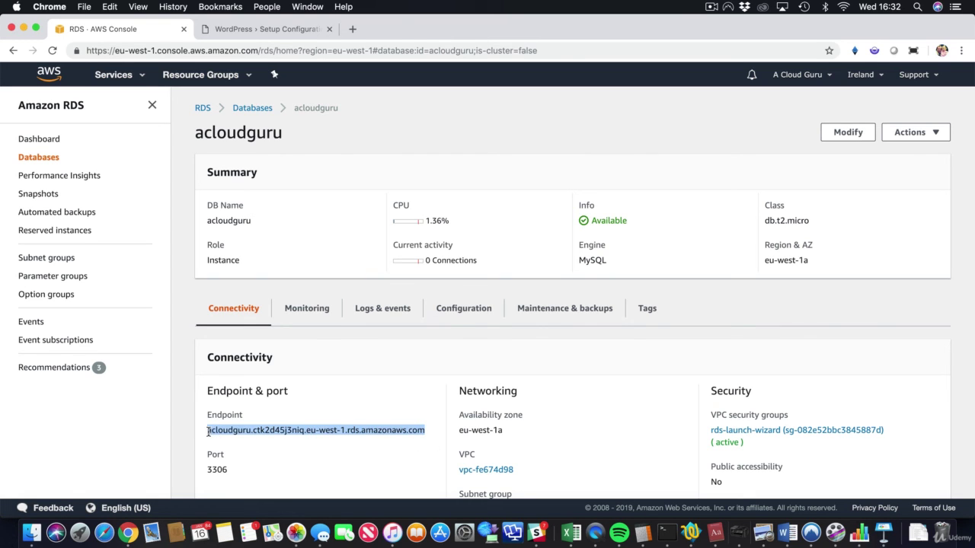
{"action": "right_click", "coordinate": [210, 432]}
{"action": "left_click", "coordinate": [228, 434]}
{"action": "left_click", "coordinate": [269, 34]}
- Replace localhost with the RDS endpoint as Database Host and submit the connection details
{"action": "double_click", "coordinate": [413, 294]}
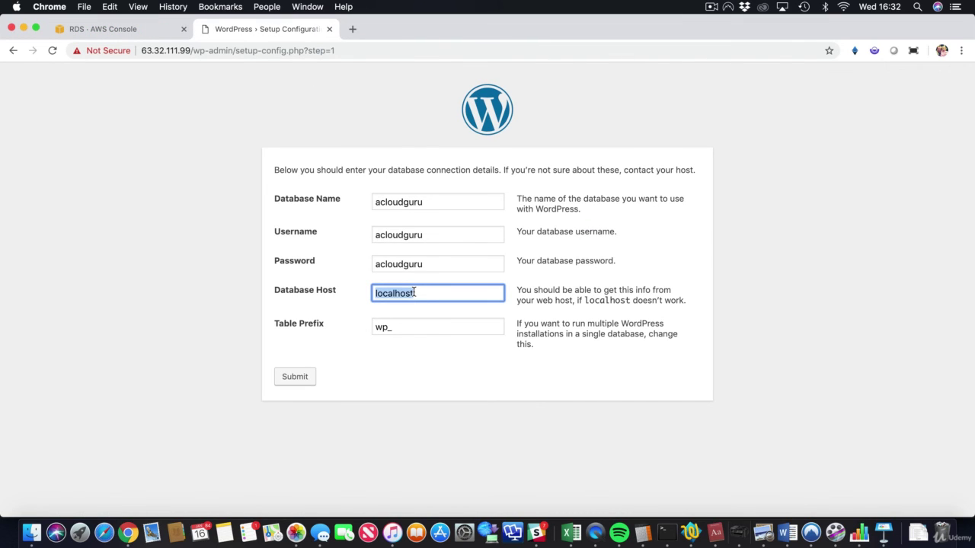
{"action": "key", "text": "cmd+v"}
{"action": "left_click", "coordinate": [297, 377]}
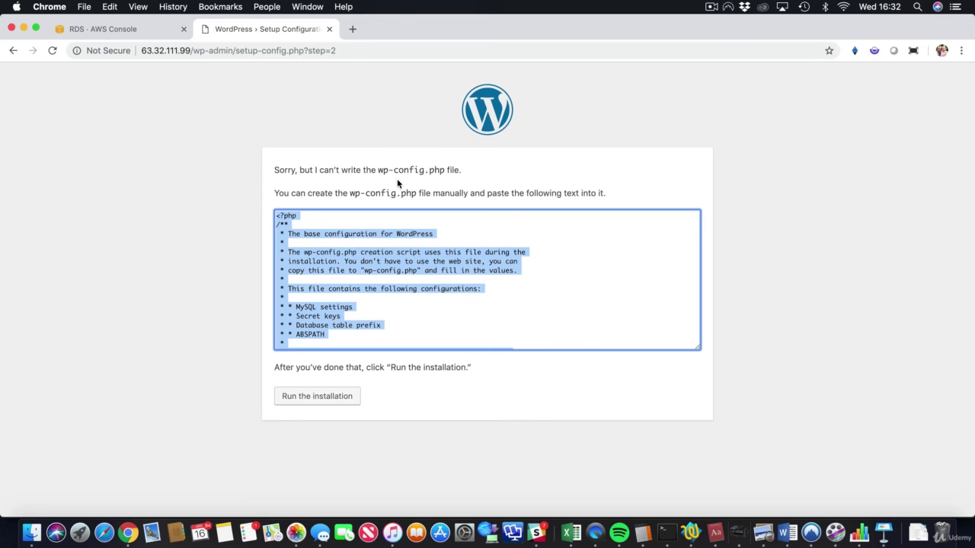
- Copy the generated wp-config.php configuration text from the setup page
{"action": "right_click", "coordinate": [387, 236]}
{"action": "left_click", "coordinate": [413, 260]}
{"action": "left_click", "coordinate": [184, 222]}
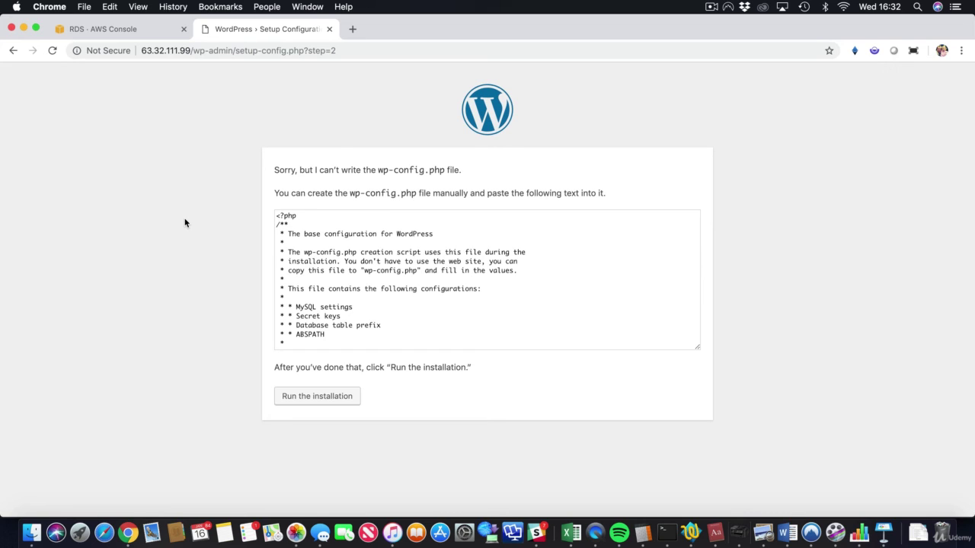
- Reconnect to the server over ssh, become root with sudo su, and clear the screen
{"action": "key", "text": "ctrl+Right"}
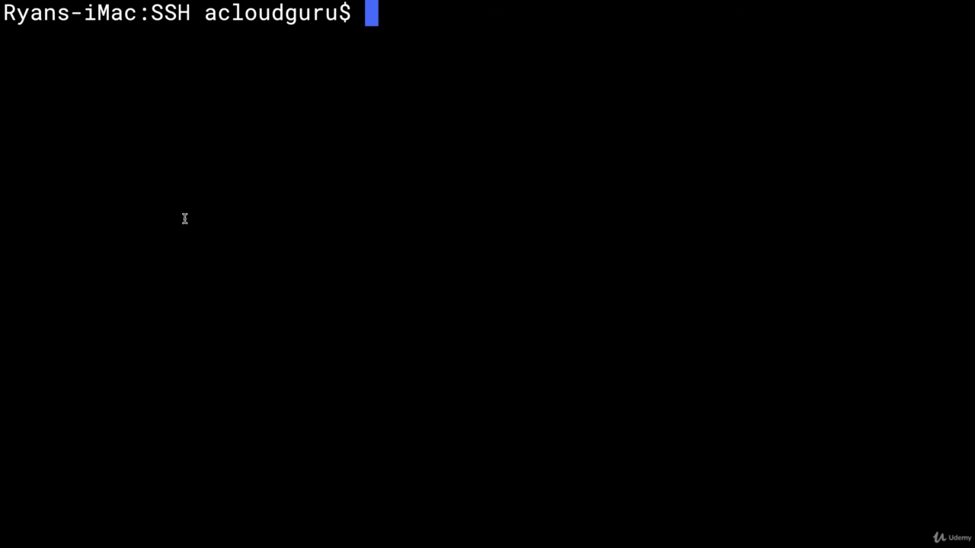
{"action": "key", "text": "Up"}
{"action": "key", "text": "Up"}
{"action": "key", "text": "Return"}
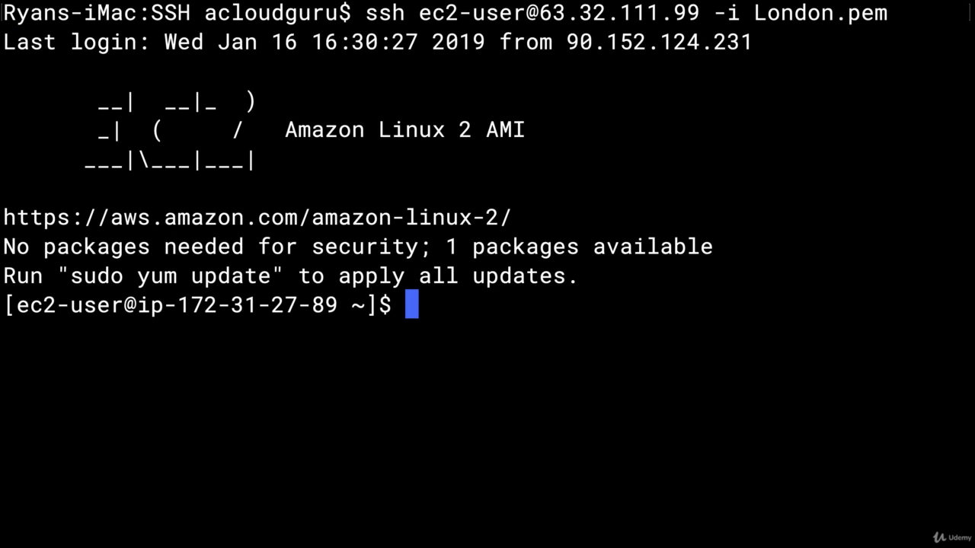
{"action": "type", "text": "cd"}
{"action": "key", "text": "BackSpace"}
{"action": "key", "text": "BackSpace"}
{"action": "type", "text": "sudo "}
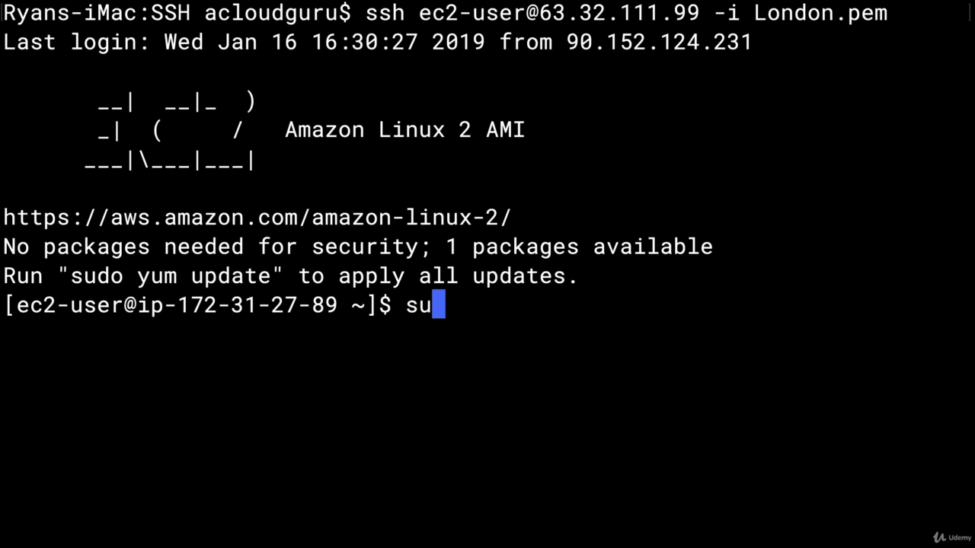
{"action": "type", "text": "su"}
{"action": "key", "text": "Return"}
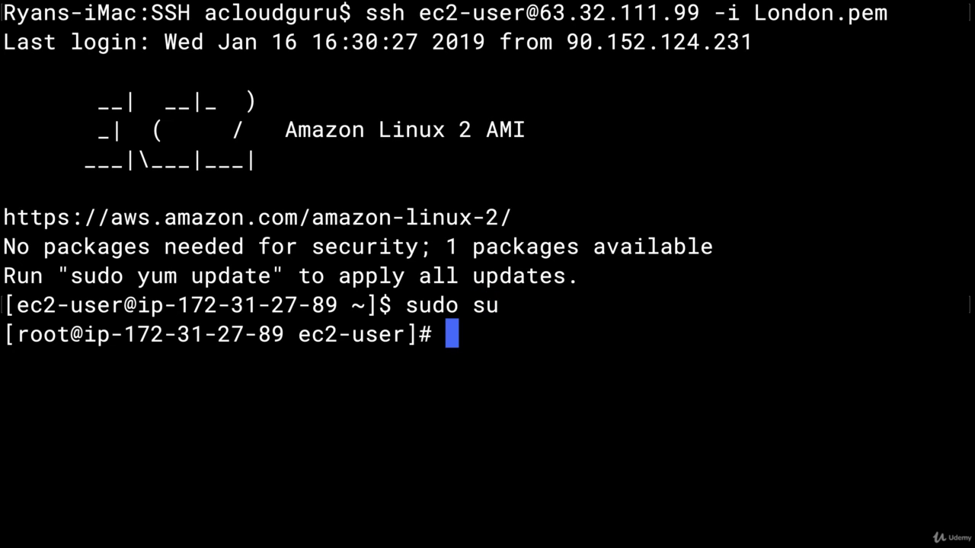
{"action": "type", "text": "clear"}
{"action": "key", "text": "Return"}
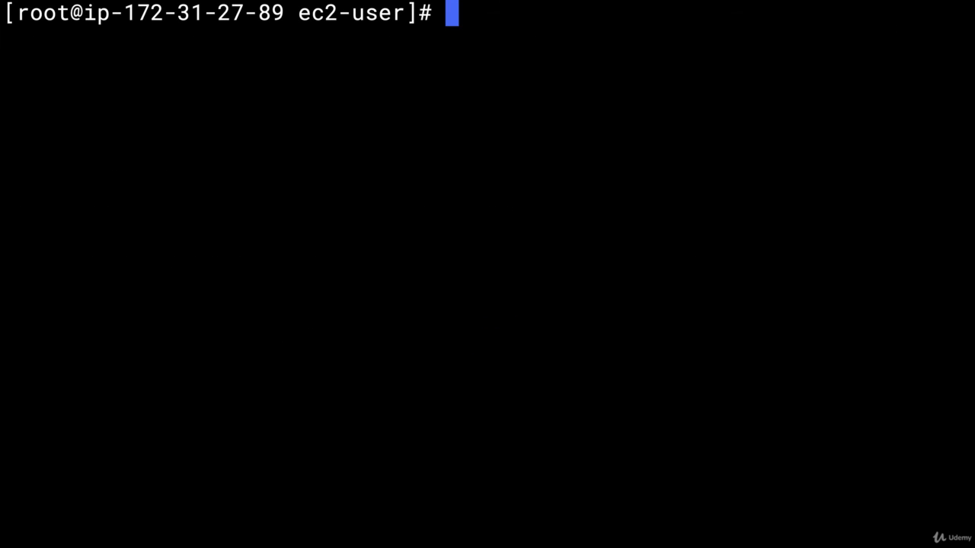
- In /var/www/html, paste the configuration into a new wp-config.php with nano and save it
{"action": "type", "text": "cd /var"}
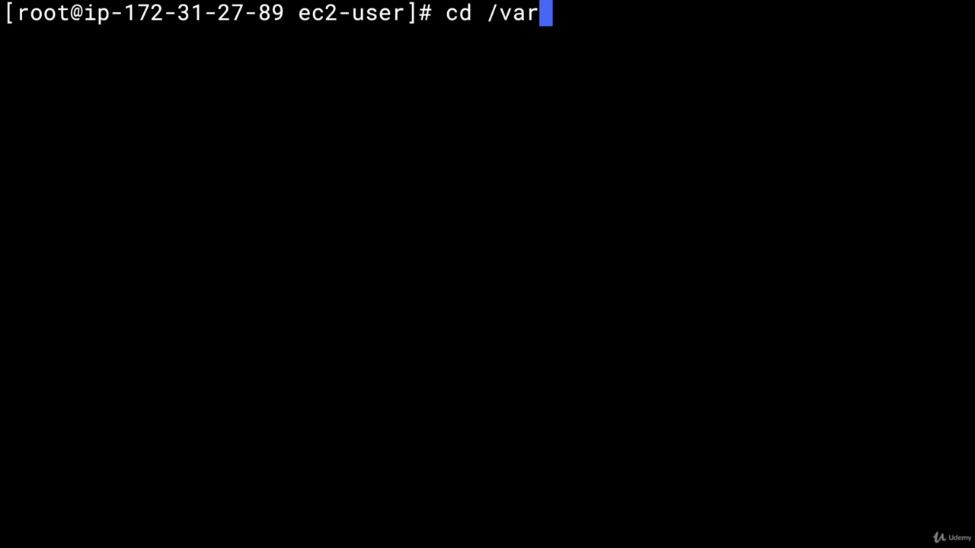
{"action": "type", "text": "/www/html"}
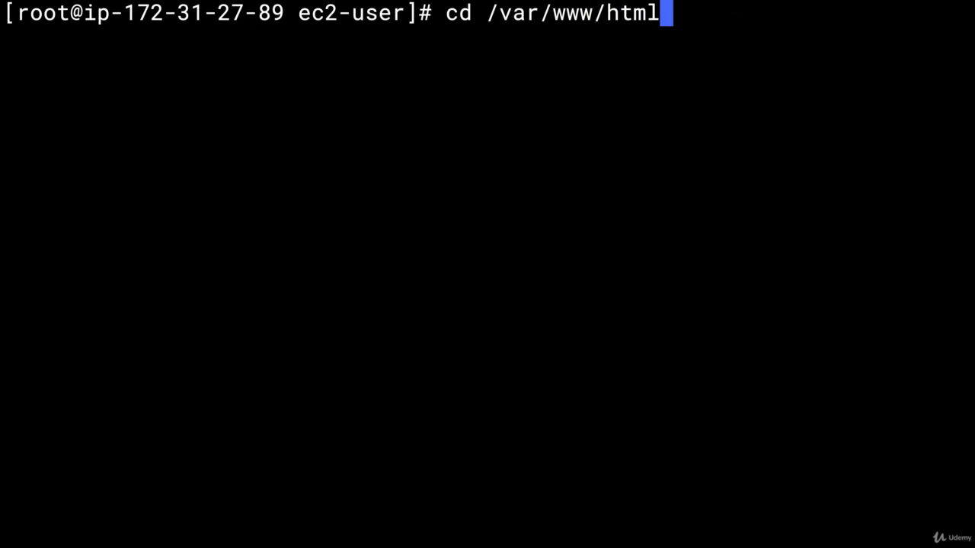
{"action": "key", "text": "Return"}
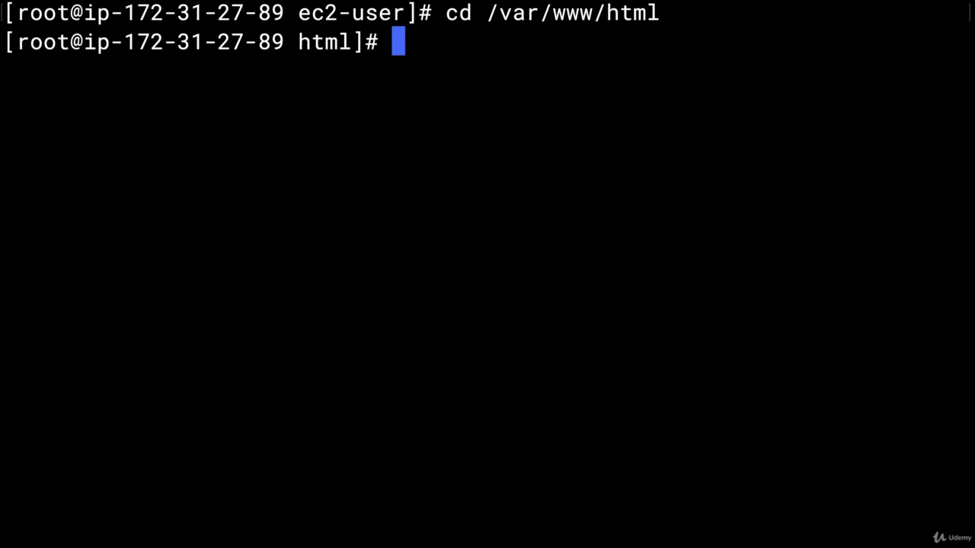
{"action": "type", "text": "nano wp"}
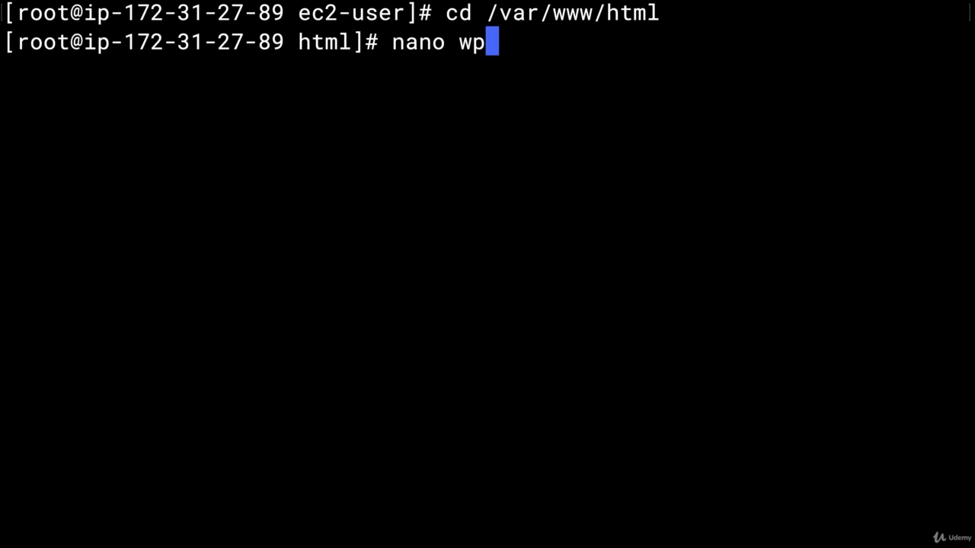
{"action": "type", "text": "-config"}
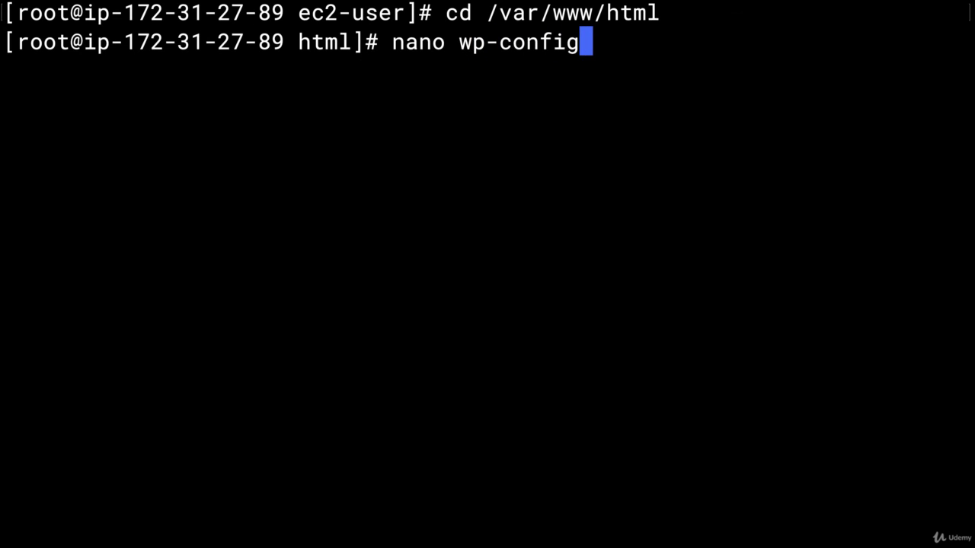
{"action": "type", "text": ".php"}
{"action": "key", "text": "Return"}
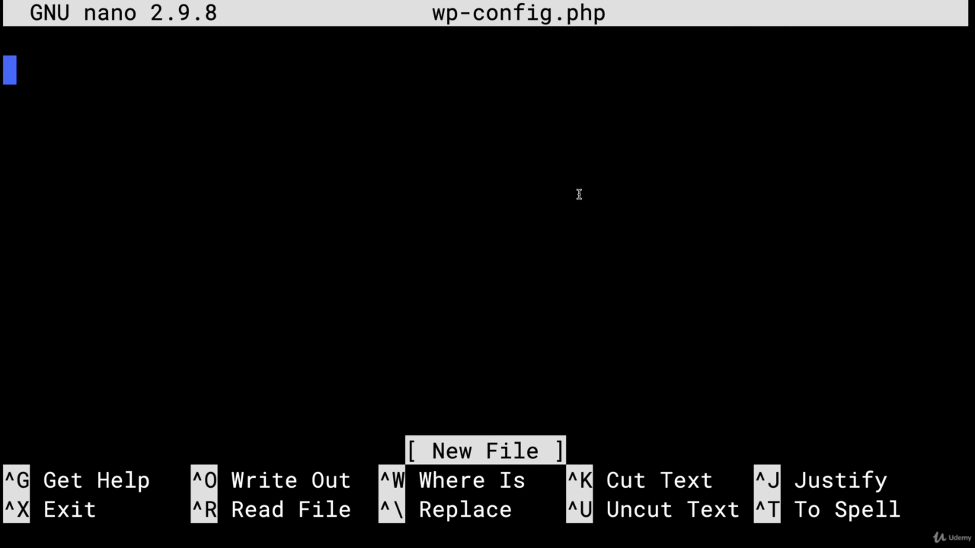
{"action": "key", "text": "super+v"}
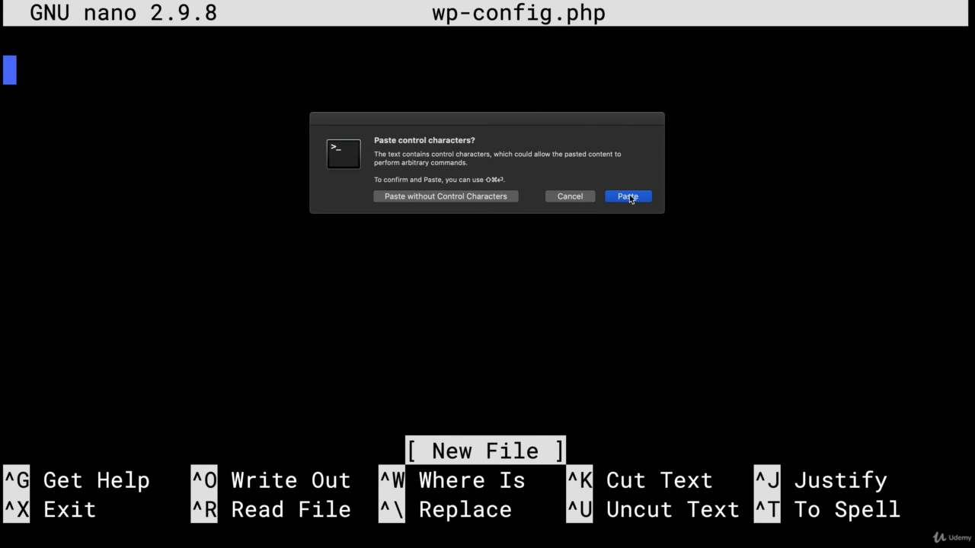
{"action": "left_click", "coordinate": [628, 196]}
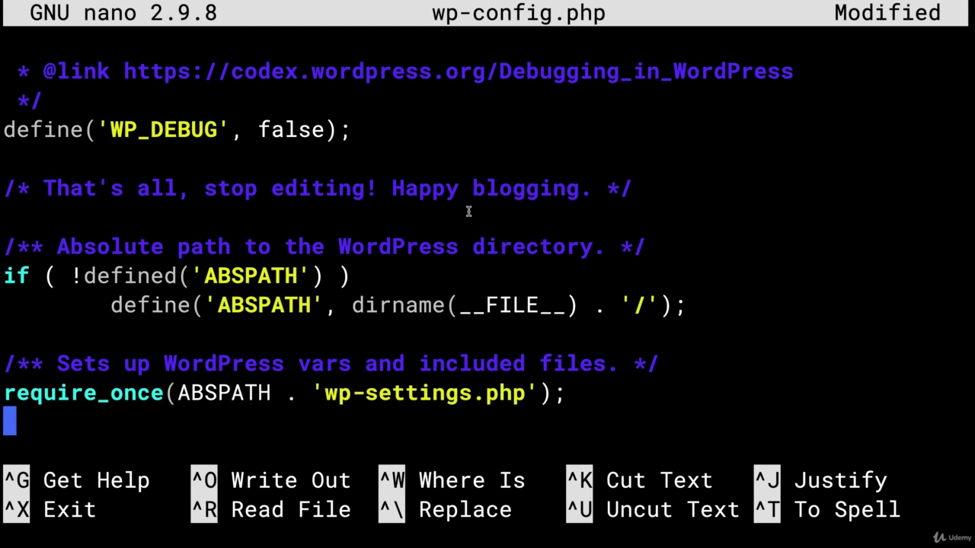
{"action": "scroll", "coordinate": [488, 246], "scroll_direction": "up", "scroll_amount": 15}
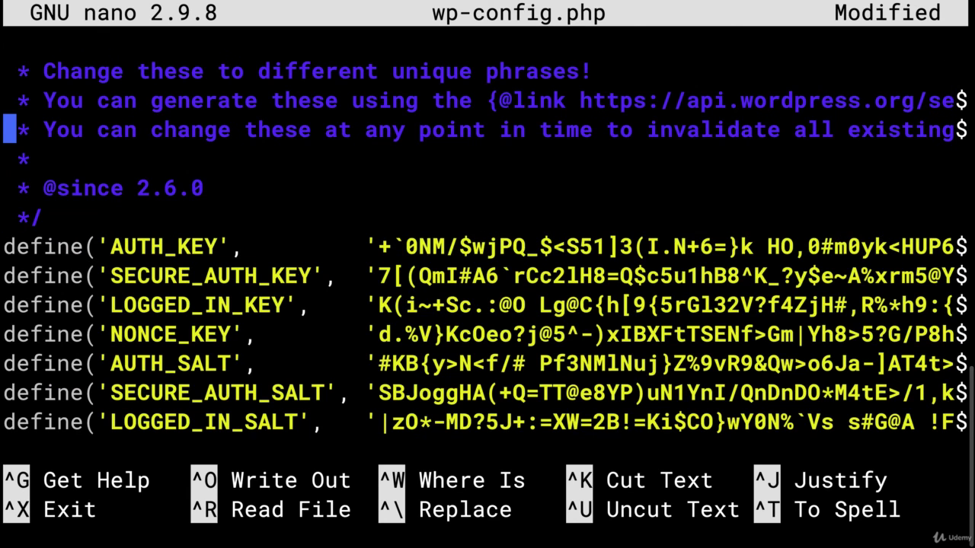
{"action": "key", "text": "ctrl+x"}
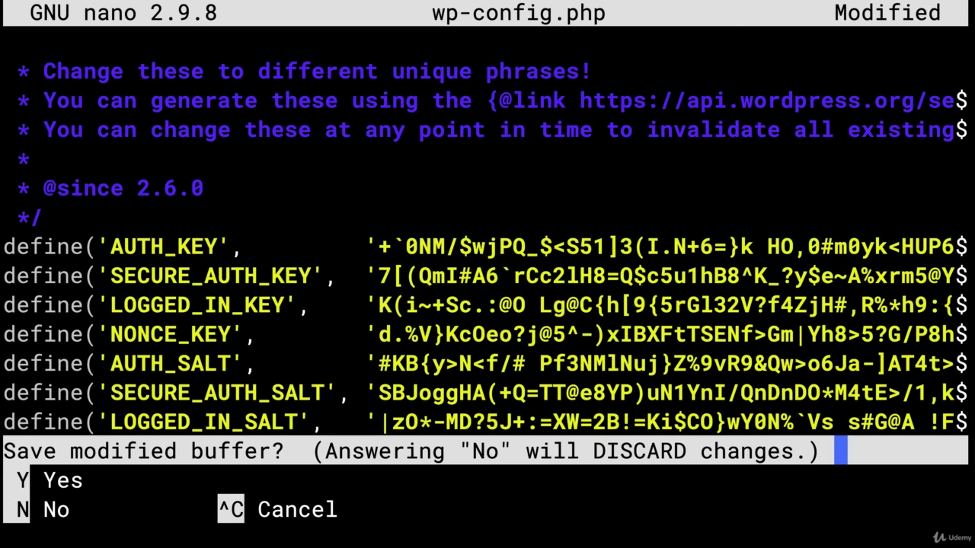
{"action": "key", "text": "y"}
{"action": "key", "text": "Return"}
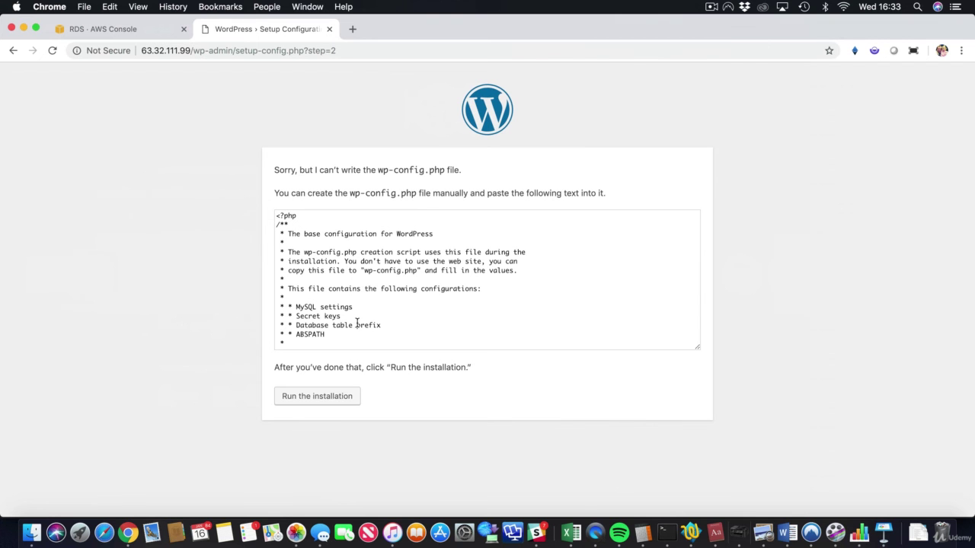
- Start the installation and enter site title 'Hello Cloud Gurus', username acloudguru and a weak password
{"action": "left_click", "coordinate": [313, 397]}
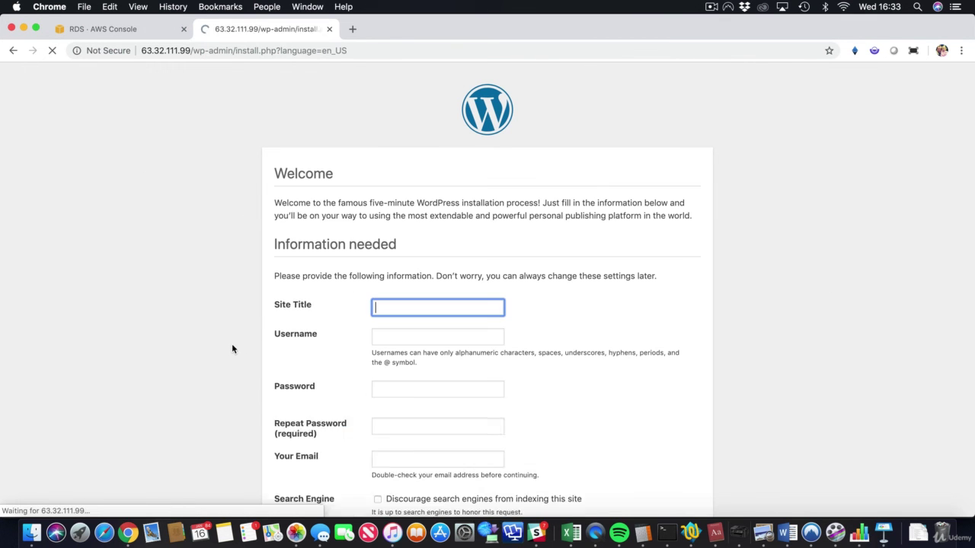
{"action": "scroll", "coordinate": [233, 348], "scroll_direction": "down", "scroll_amount": 2}
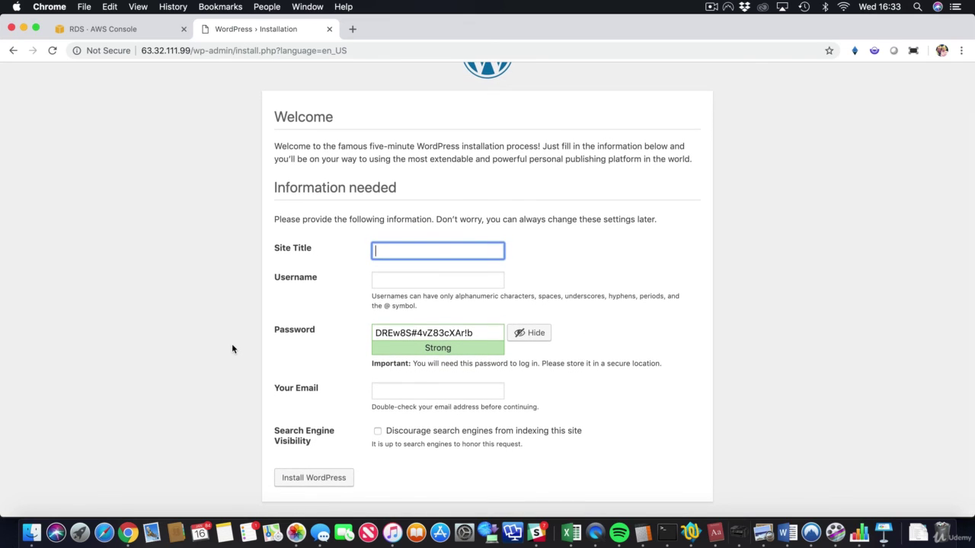
{"action": "type", "text": "Hell"}
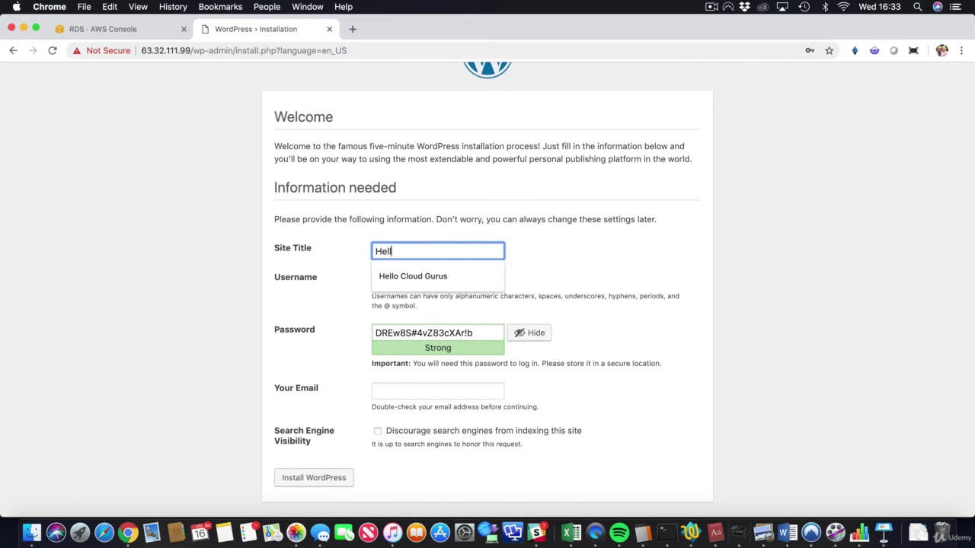
{"action": "type", "text": "o Cloud Gurus"}
{"action": "key", "text": "Tab"}
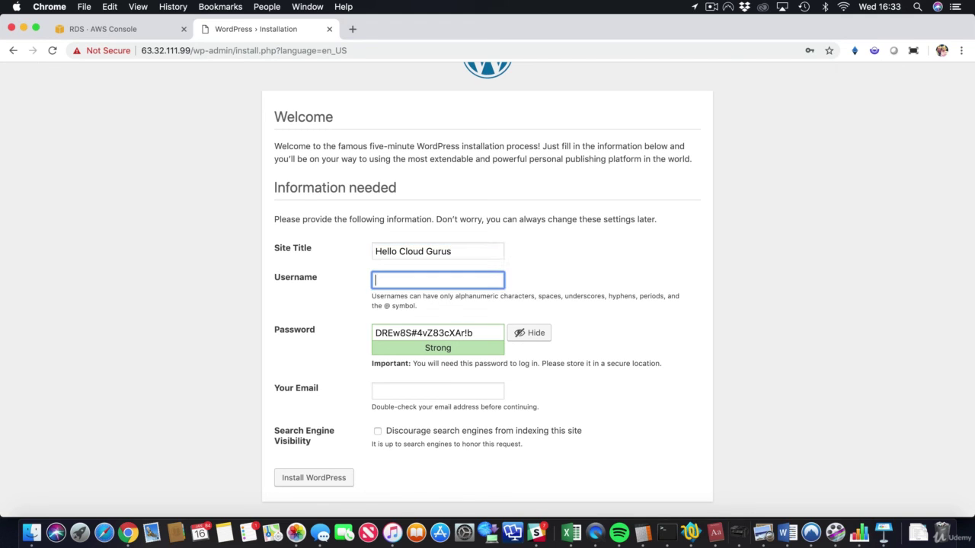
{"action": "type", "text": "acloudguru"}
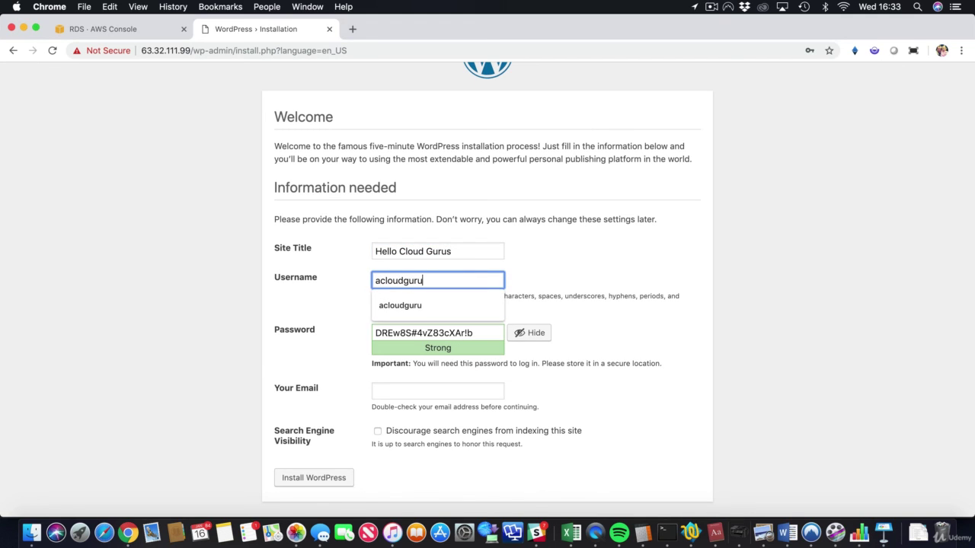
{"action": "key", "text": "Tab"}
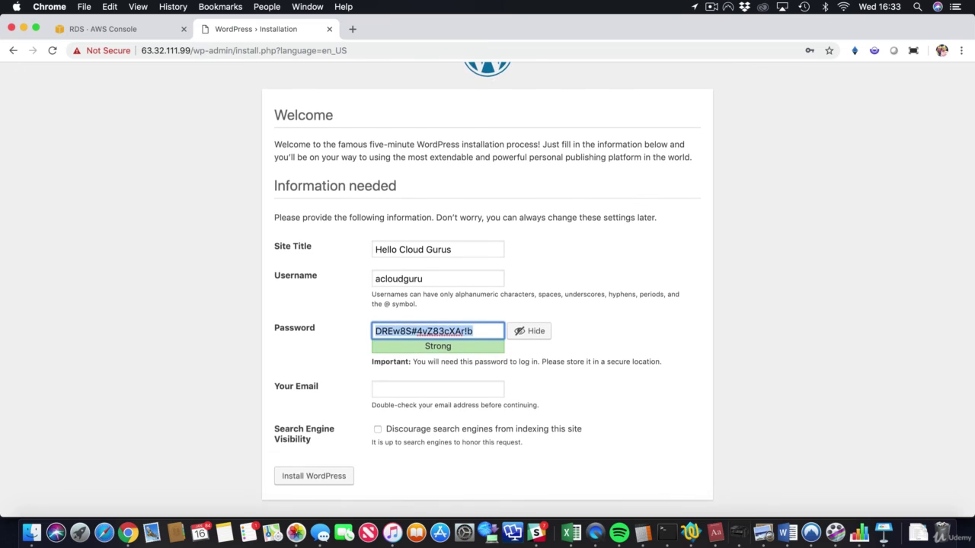
{"action": "type", "text": "acloudguru"}
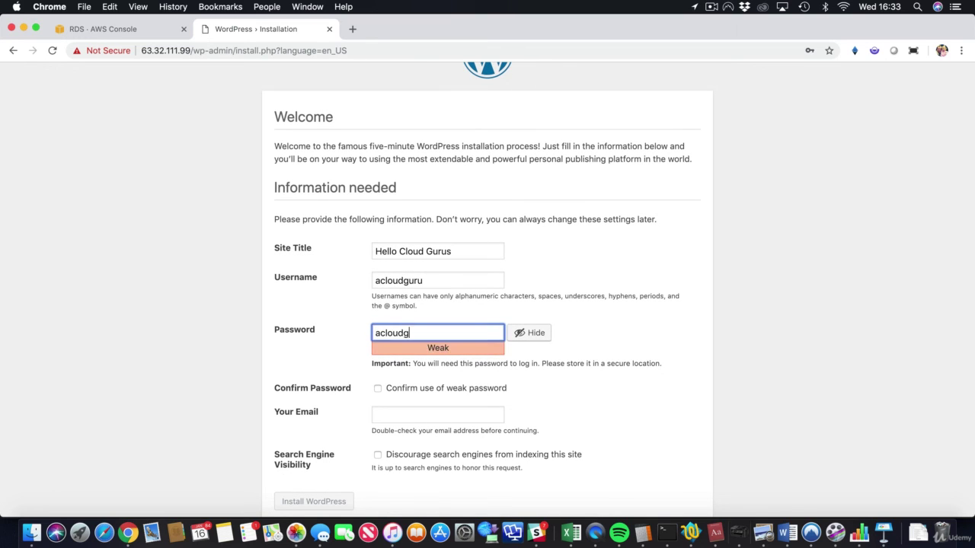
{"action": "left_click", "coordinate": [233, 352]}
- Confirm the weak password, install WordPress, and save the admin password in the browser
{"action": "scroll", "coordinate": [235, 352], "scroll_direction": "down", "scroll_amount": 1}
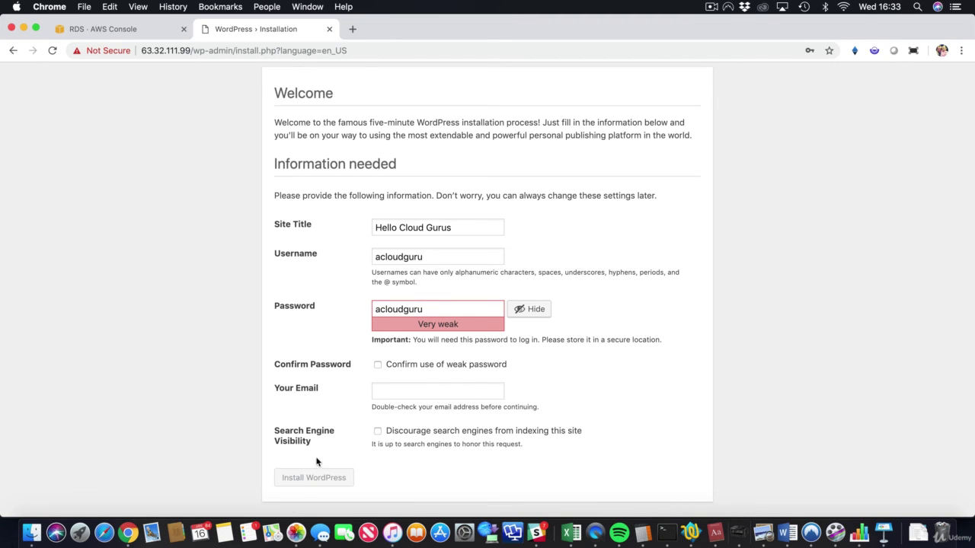
{"action": "left_click", "coordinate": [442, 366]}
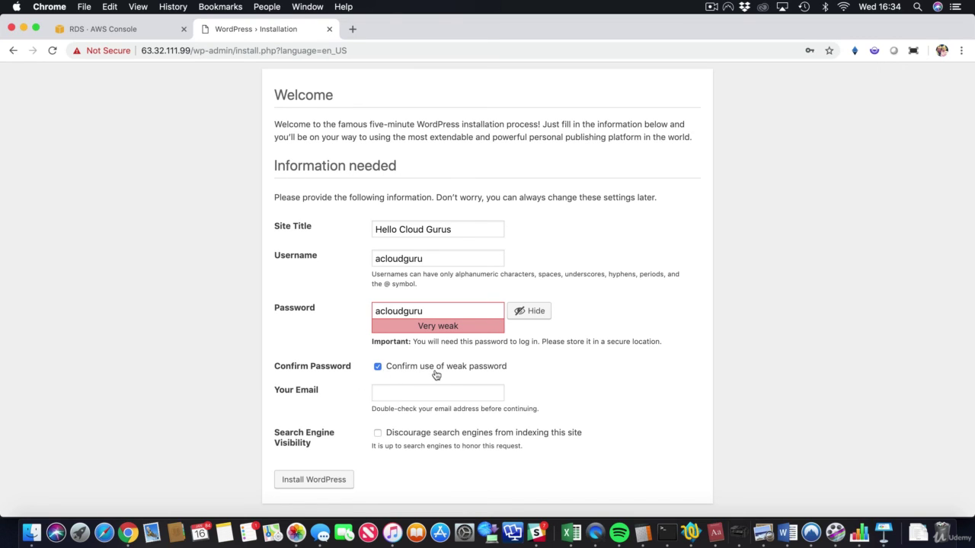
{"action": "left_click", "coordinate": [319, 480]}
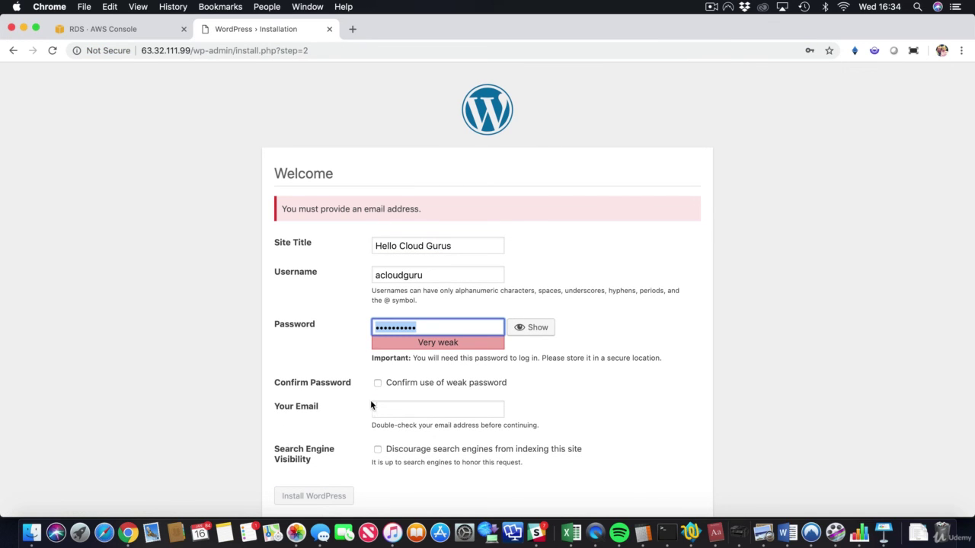
{"action": "left_click", "coordinate": [377, 382]}
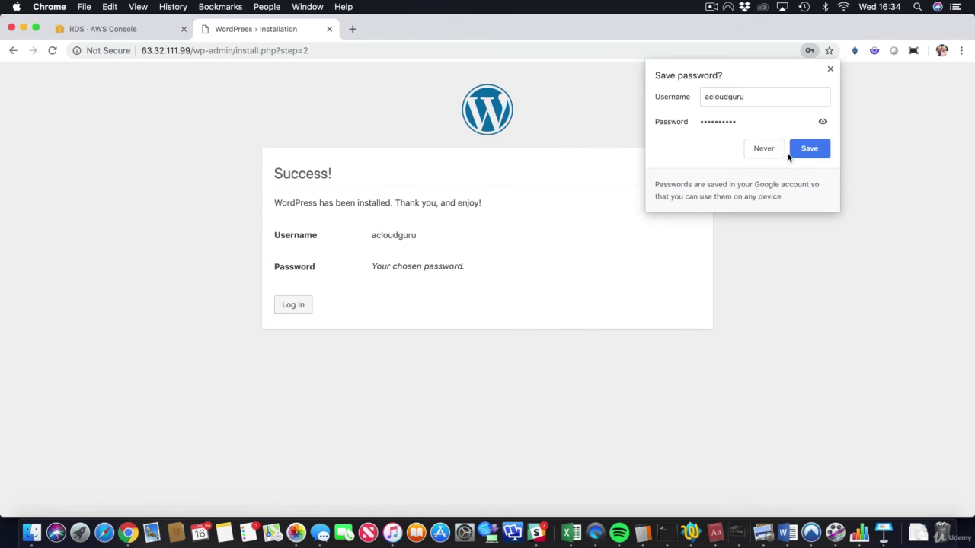
{"action": "left_click", "coordinate": [801, 152]}
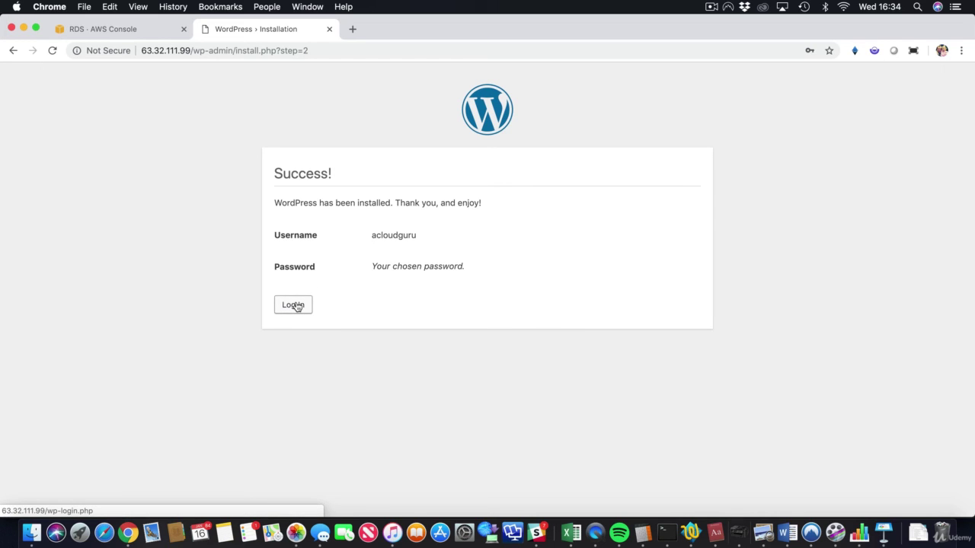
- Go from the setup Success page to the Hello Cloud Gurus login form and sign in with the saved admin credentials
{"action": "left_click", "coordinate": [296, 307]}
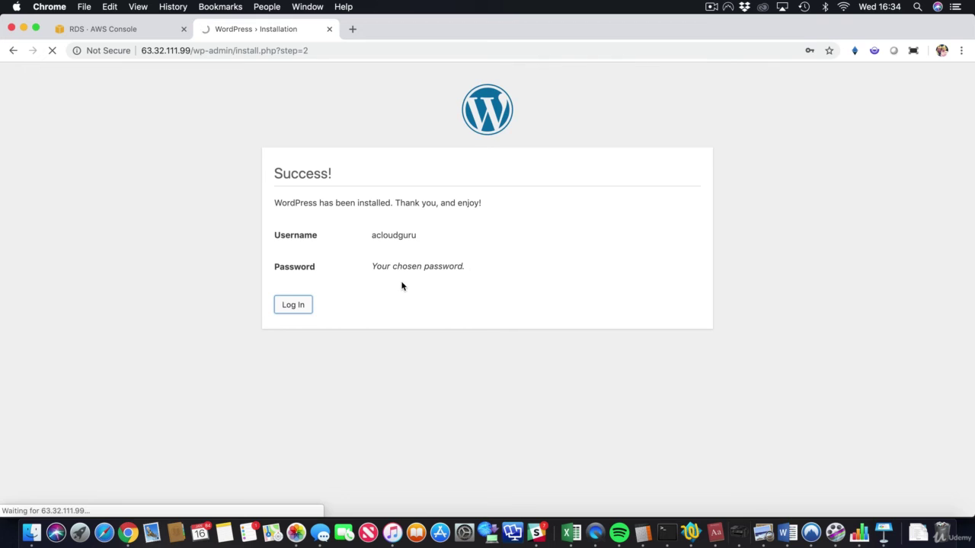
{"action": "left_click", "coordinate": [550, 324]}
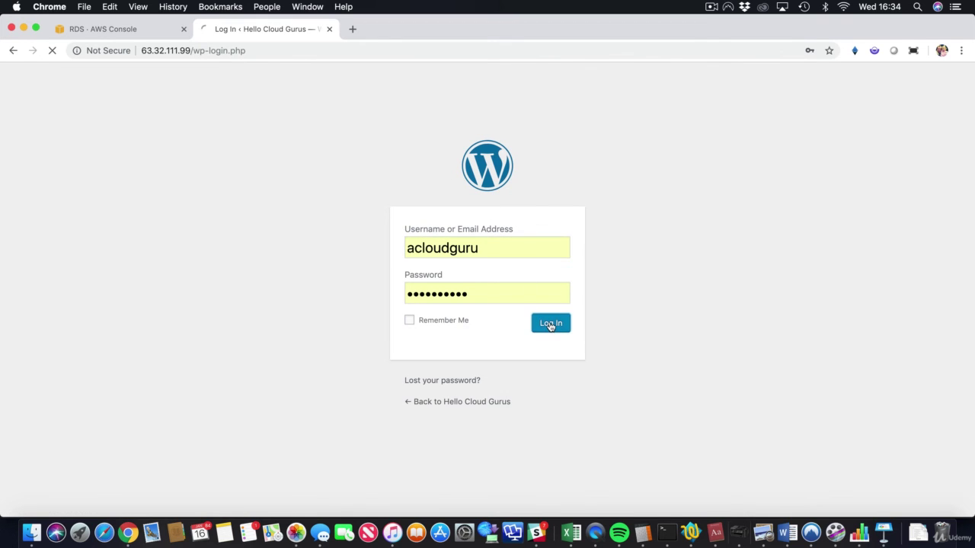